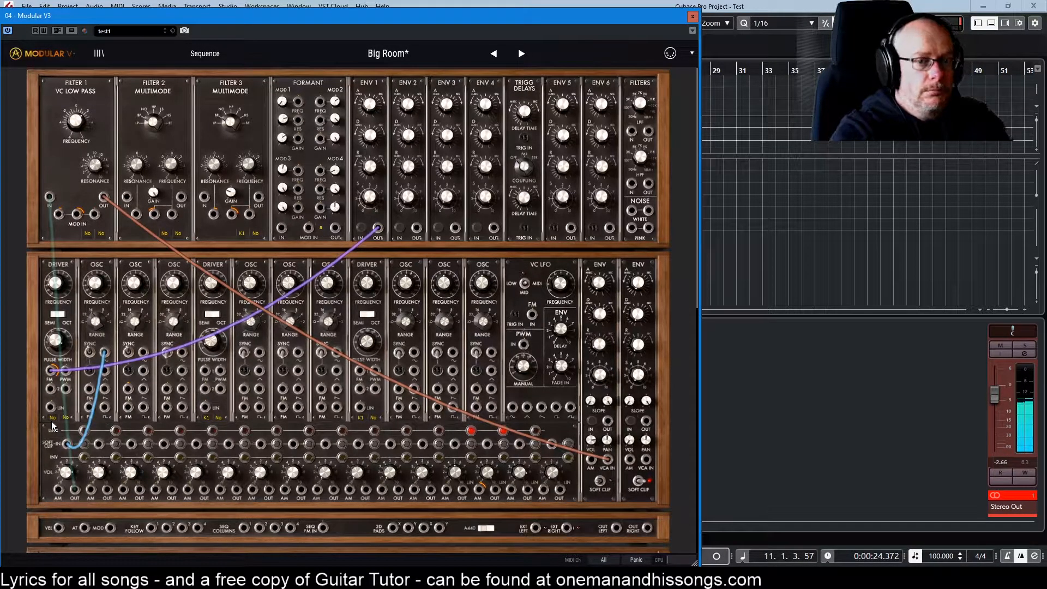
Try Sequencer Trigger as the VCA 1 trigger source and return it to Sequencer Step 1.
drag(53, 425, 74, 489)
mouse_move(205, 416)
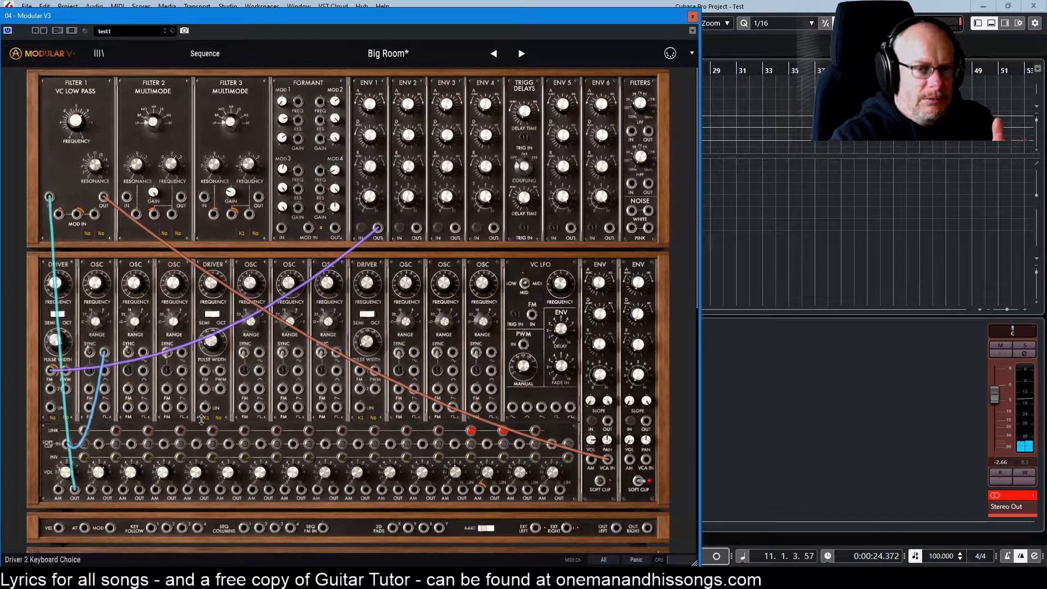
scroll(259, 437, down, 5)
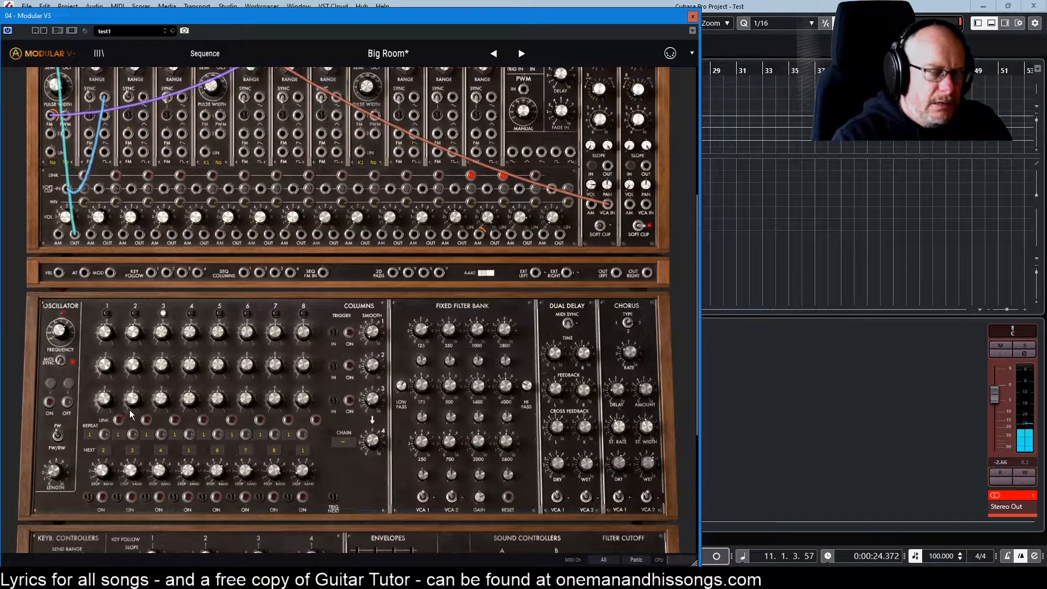
scroll(192, 402, up, 5)
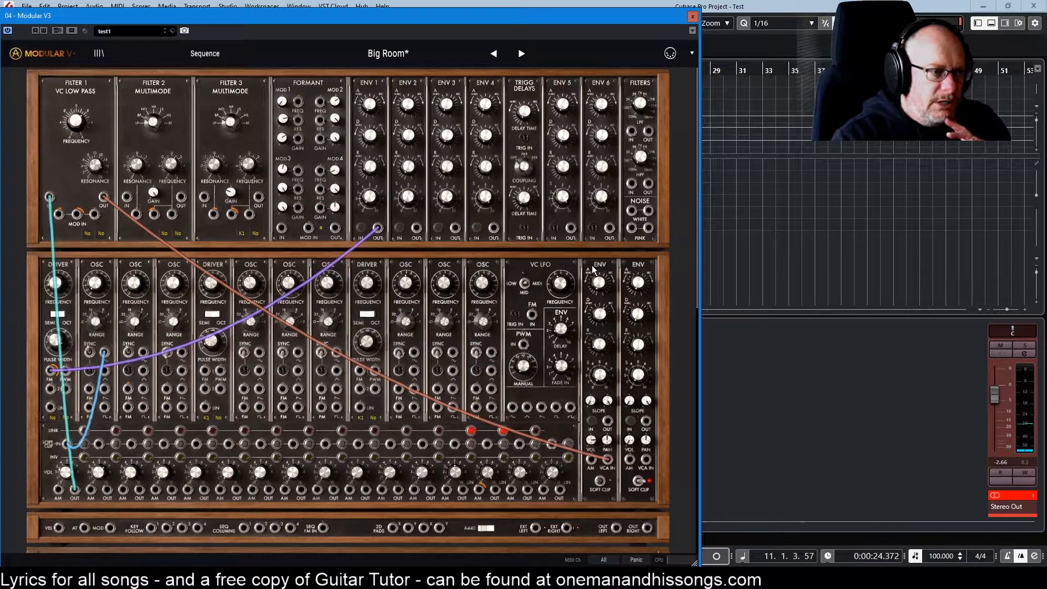
click(592, 423)
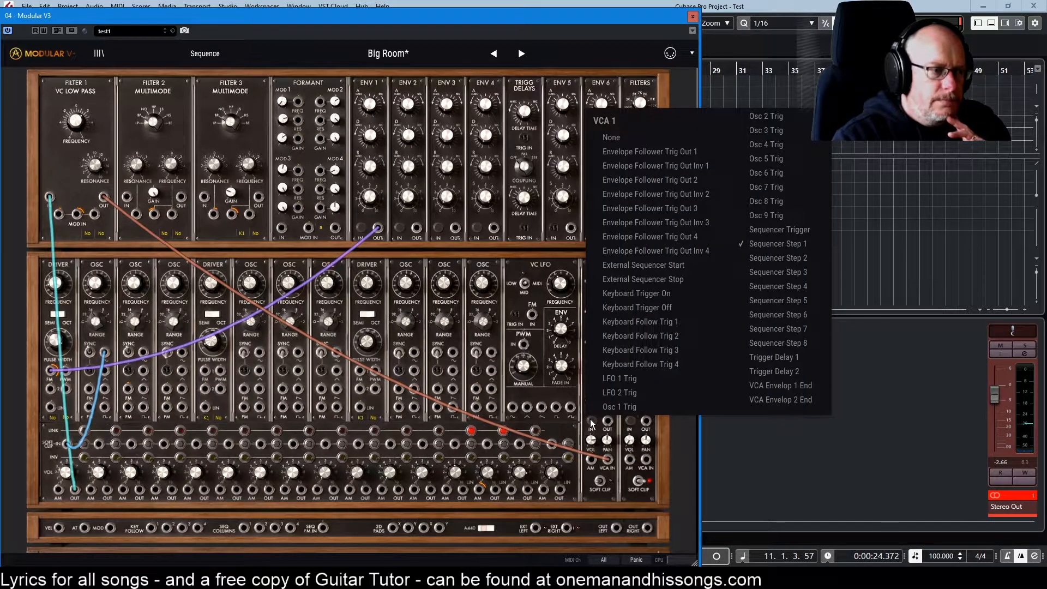
click(766, 230)
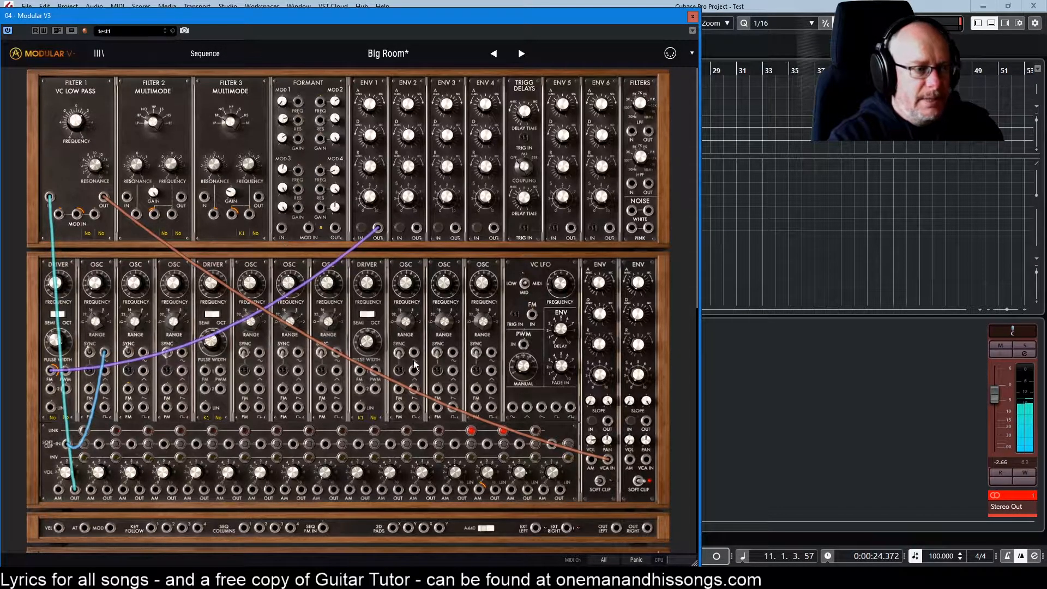
click(593, 422)
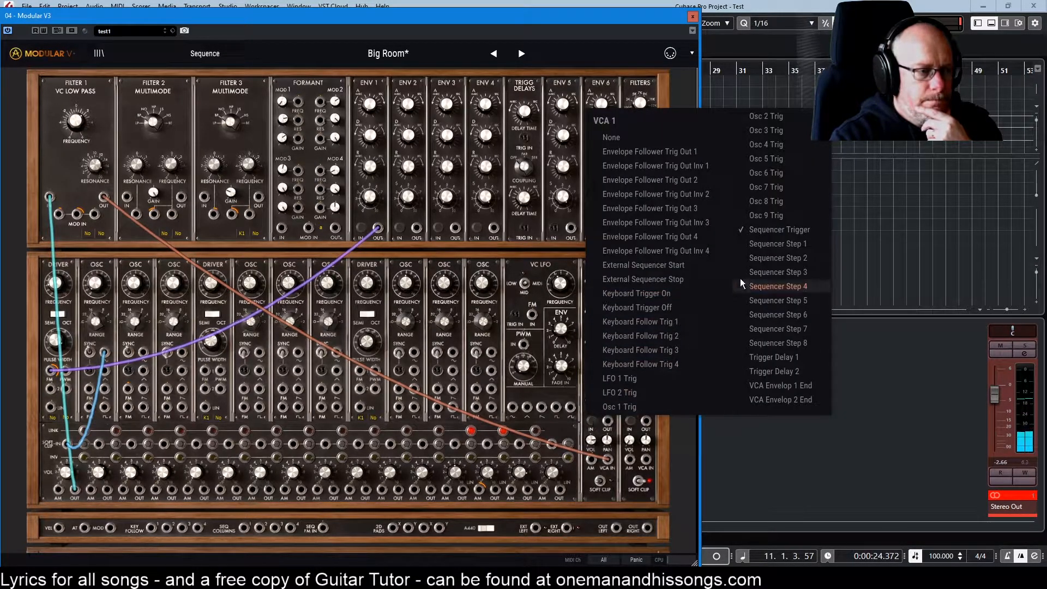
click(762, 244)
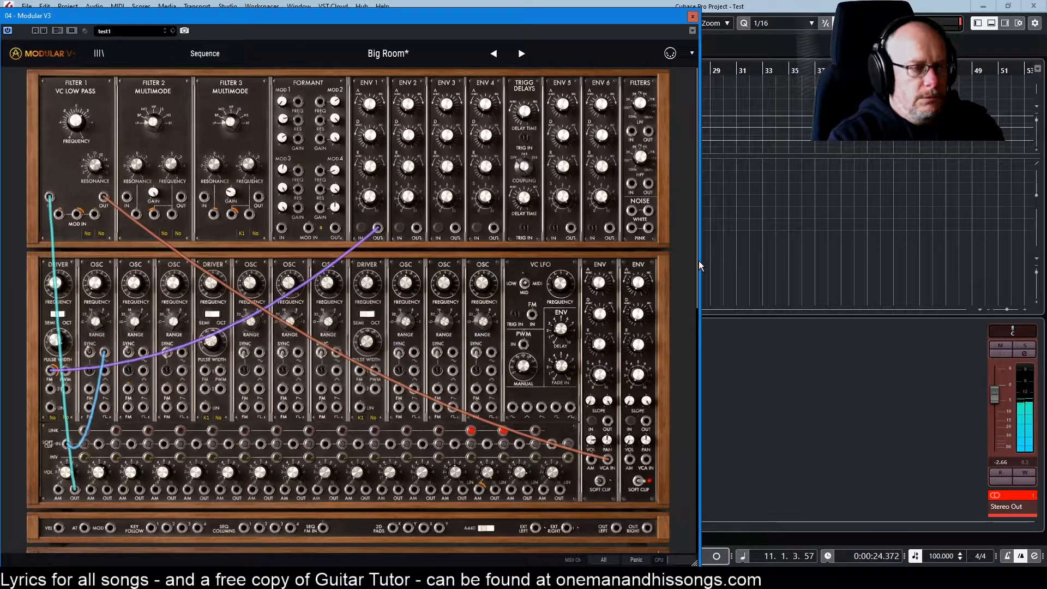
Vary the ENV 1 decay time, trying about 105 ms, to hear its effect on the driver's pitch sweep.
scroll(193, 381, down, 4)
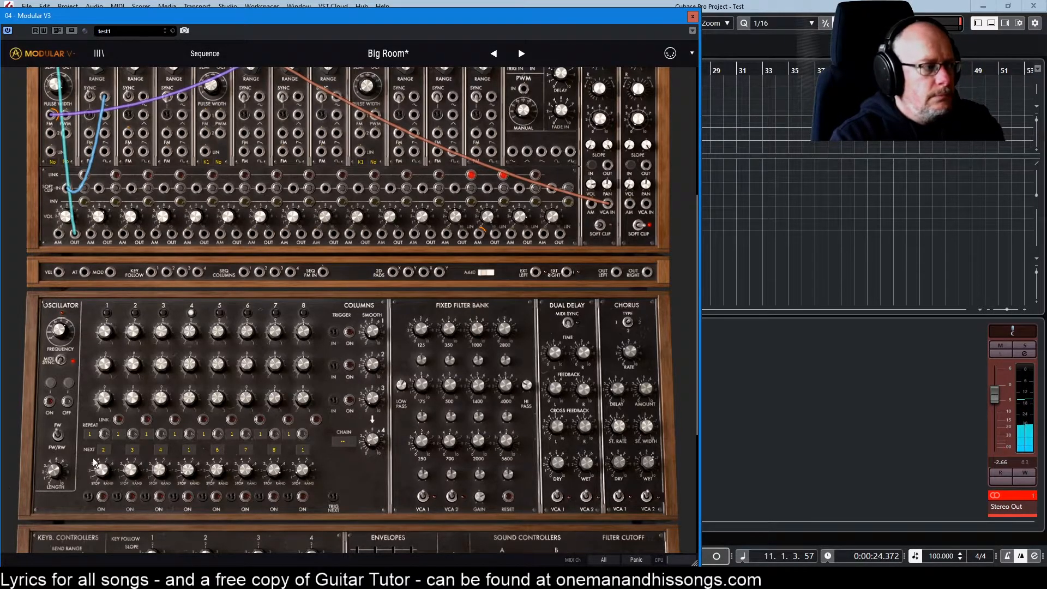
scroll(96, 464, up, 5)
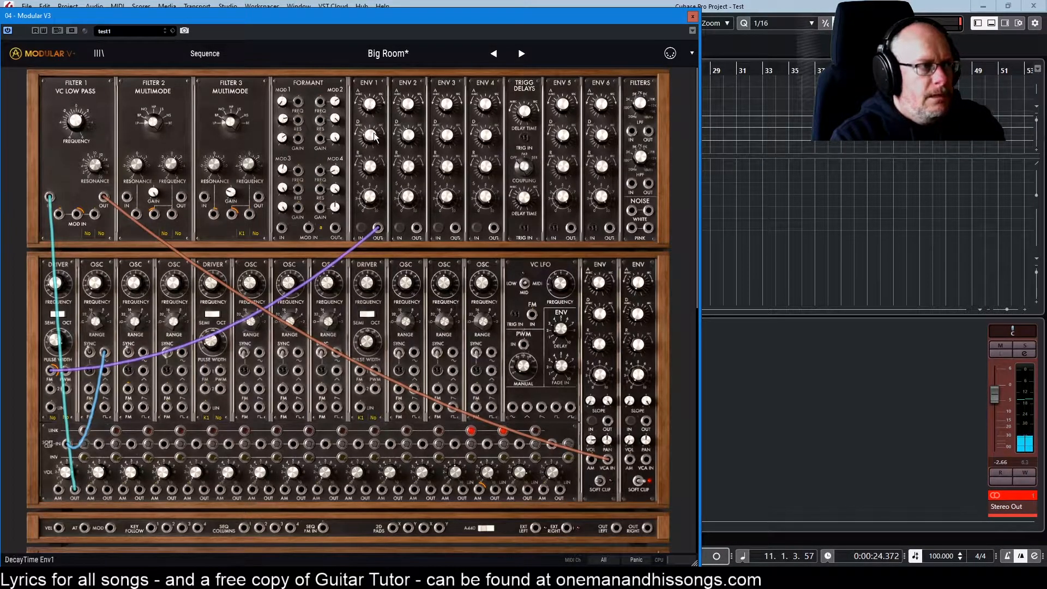
mouse_move(373, 139)
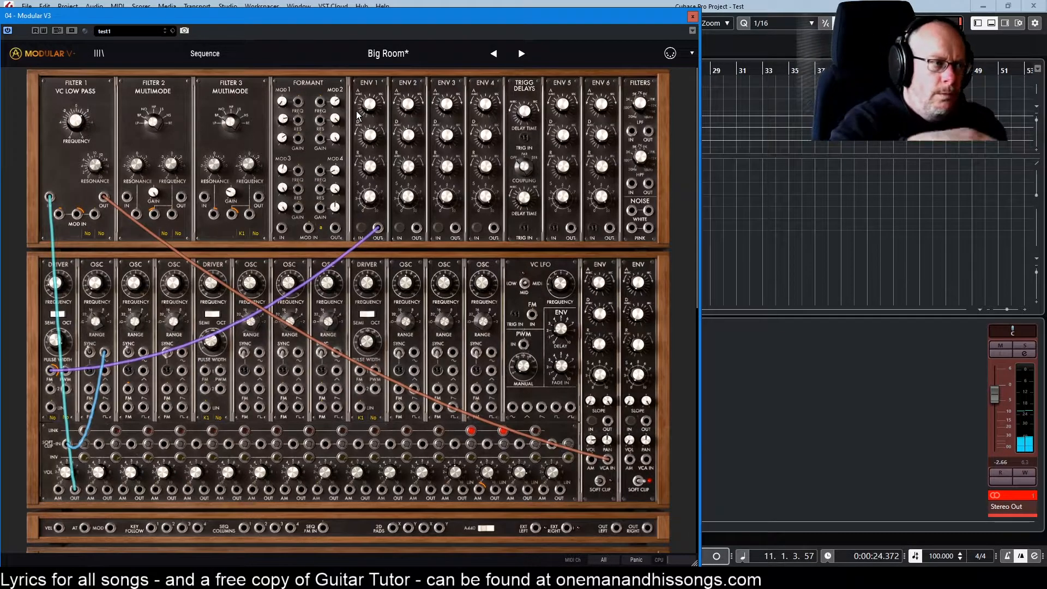
drag(360, 131, 370, 152)
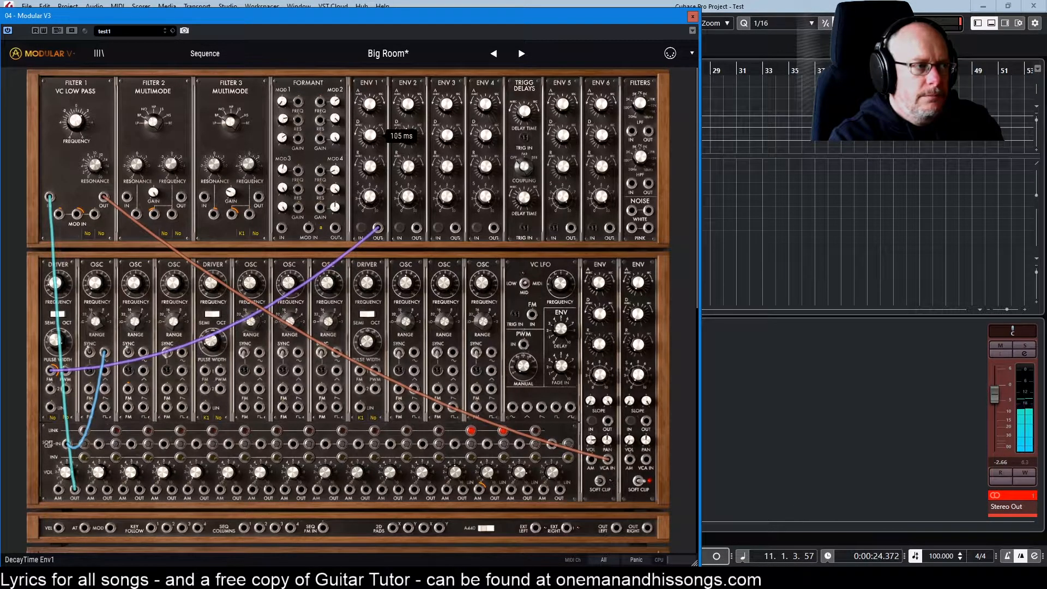
drag(369, 155, 369, 157)
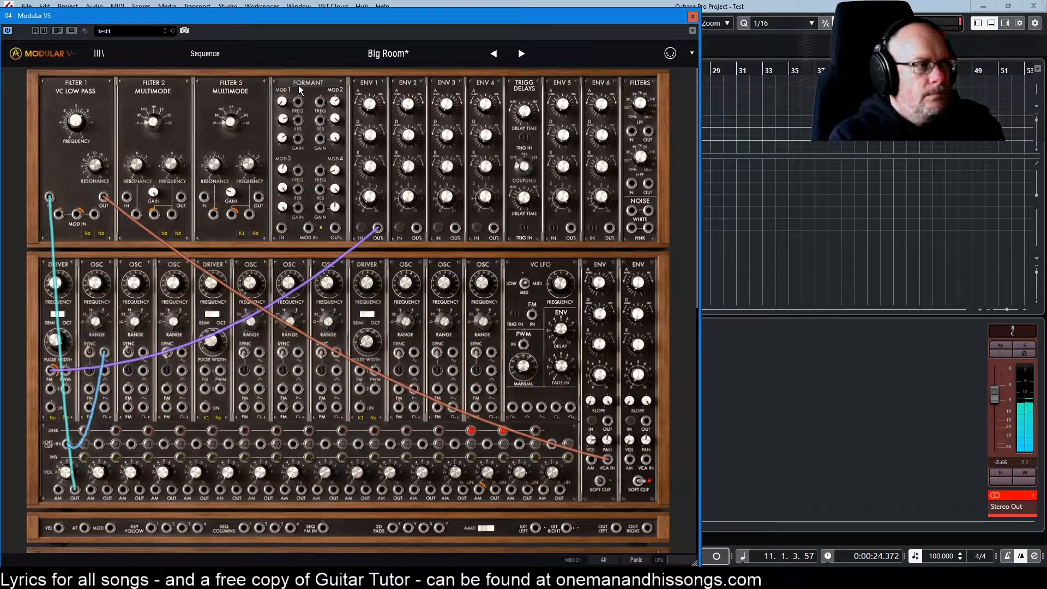
drag(370, 135, 370, 145)
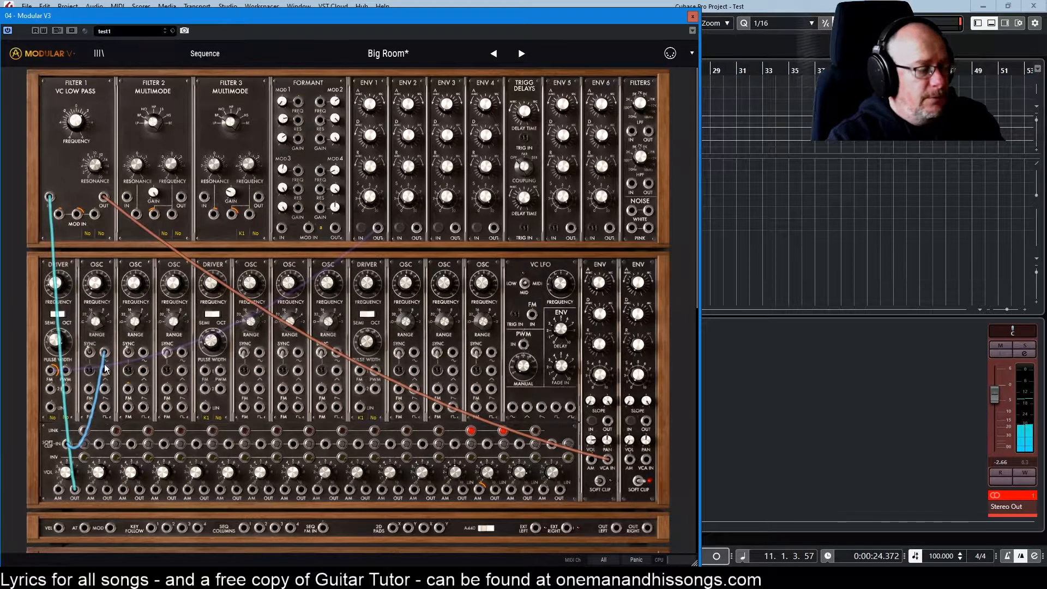
Try each of oscillator 1's other waveform outputs as the input of mixer channel 1, and reconnect its first output.
drag(105, 372, 69, 444)
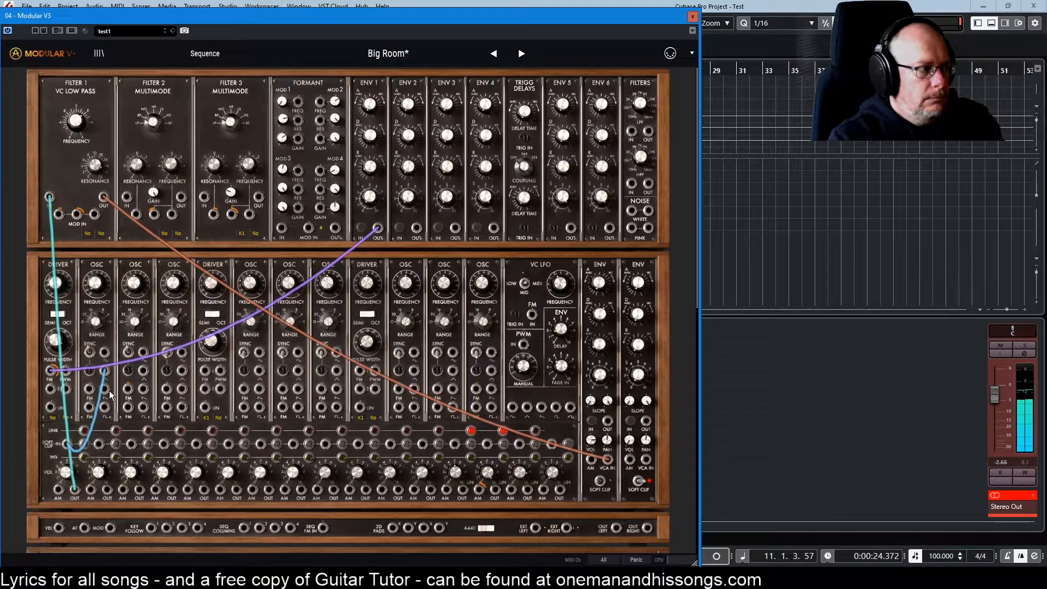
drag(105, 389, 67, 443)
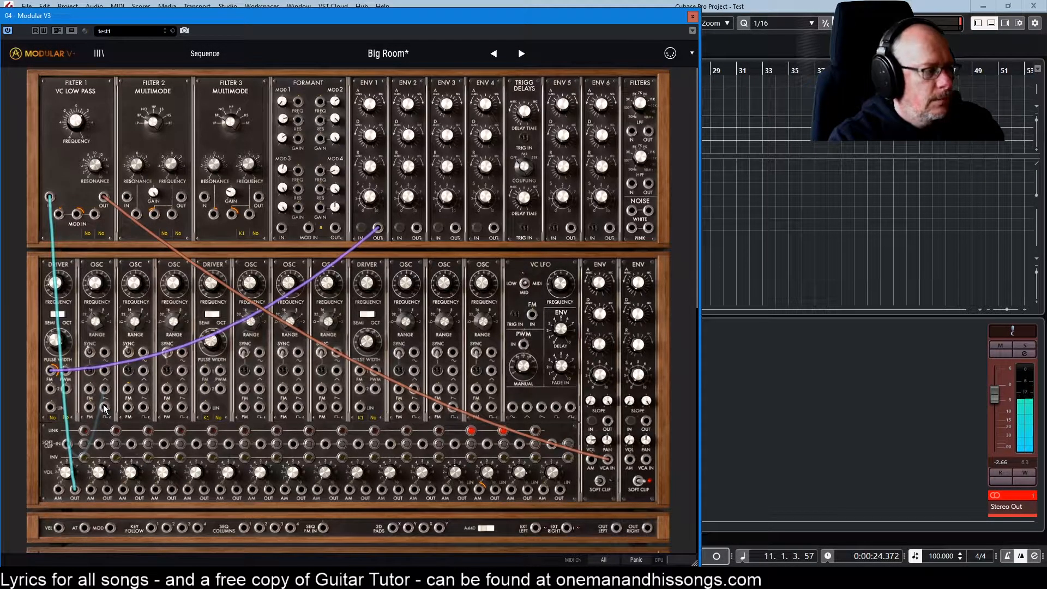
drag(67, 440, 66, 441)
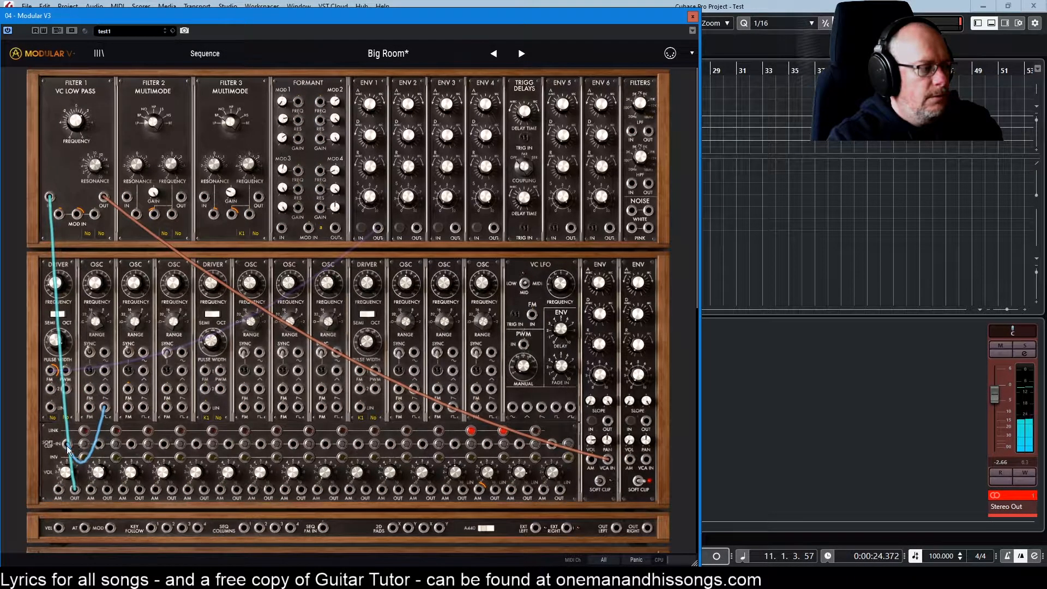
drag(103, 352, 67, 443)
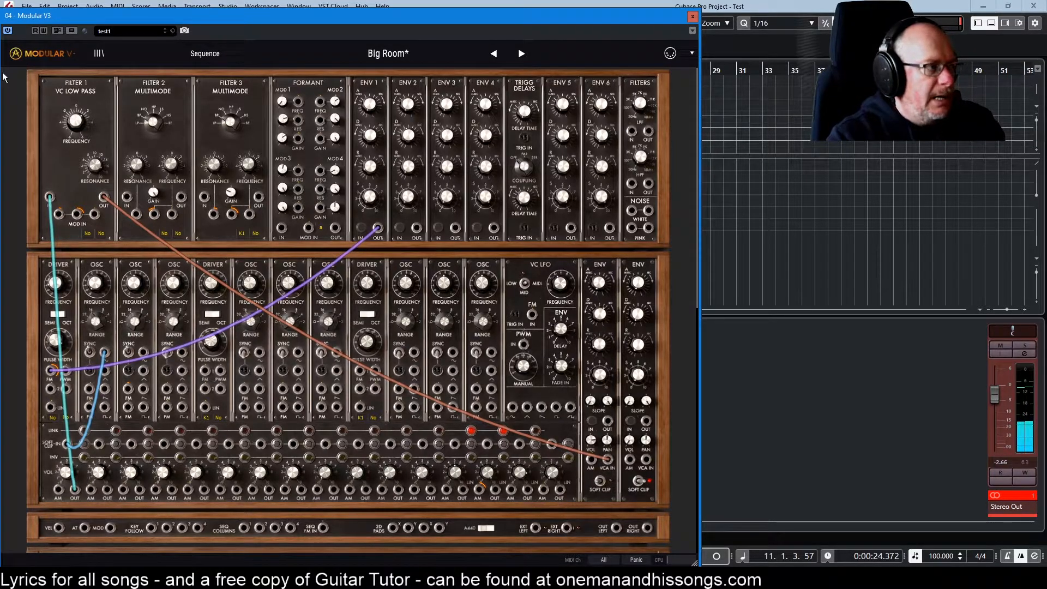
Experiment with Filter 1's cutoff and resonance, trying a cutoff of about 153 Hz.
mouse_move(80, 123)
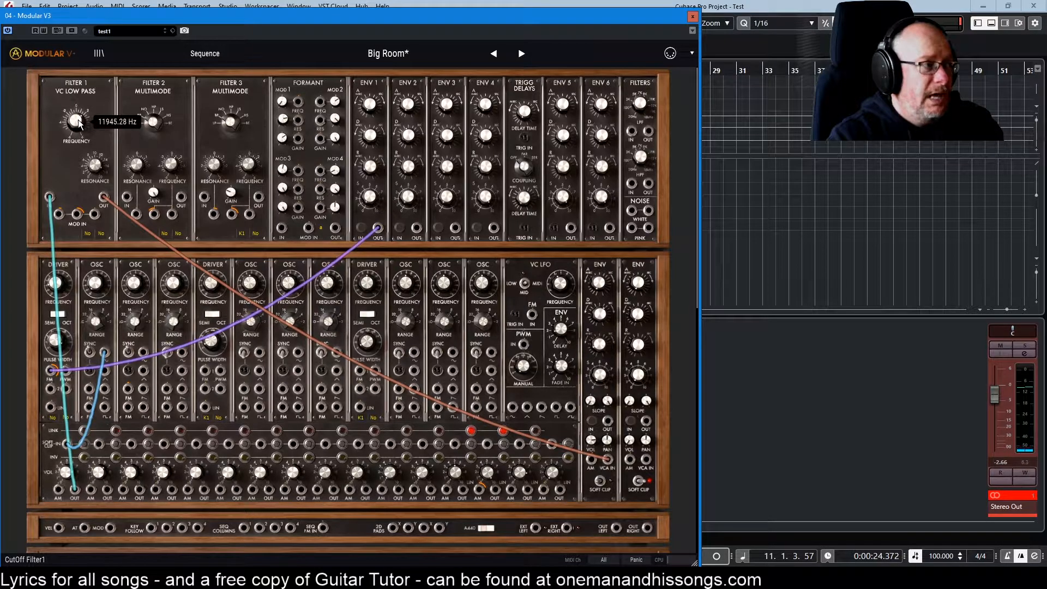
mouse_move(101, 170)
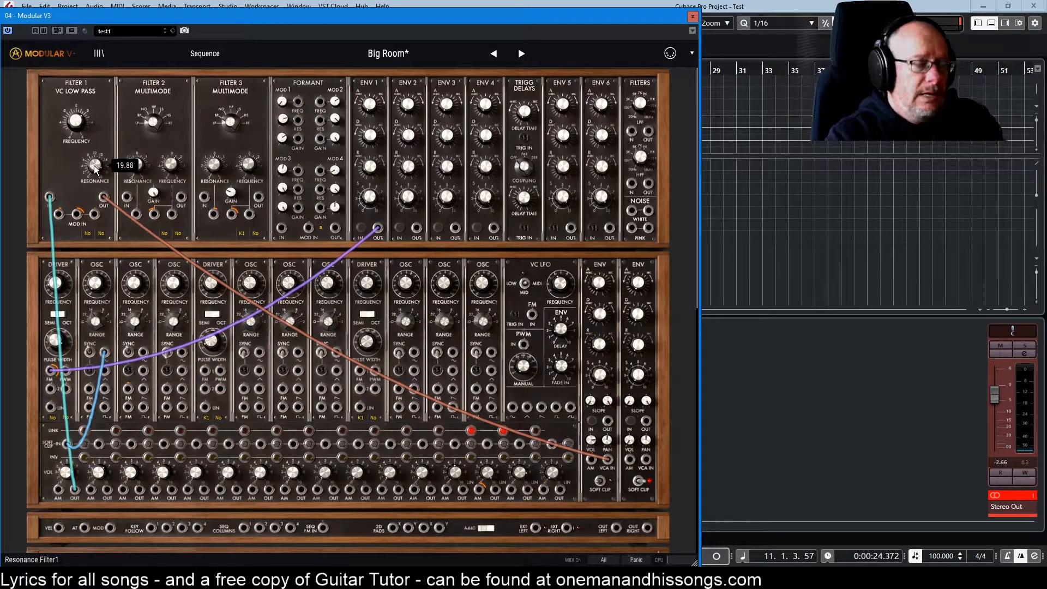
drag(96, 170, 96, 180)
drag(77, 123, 76, 126)
drag(95, 165, 95, 161)
drag(76, 121, 76, 125)
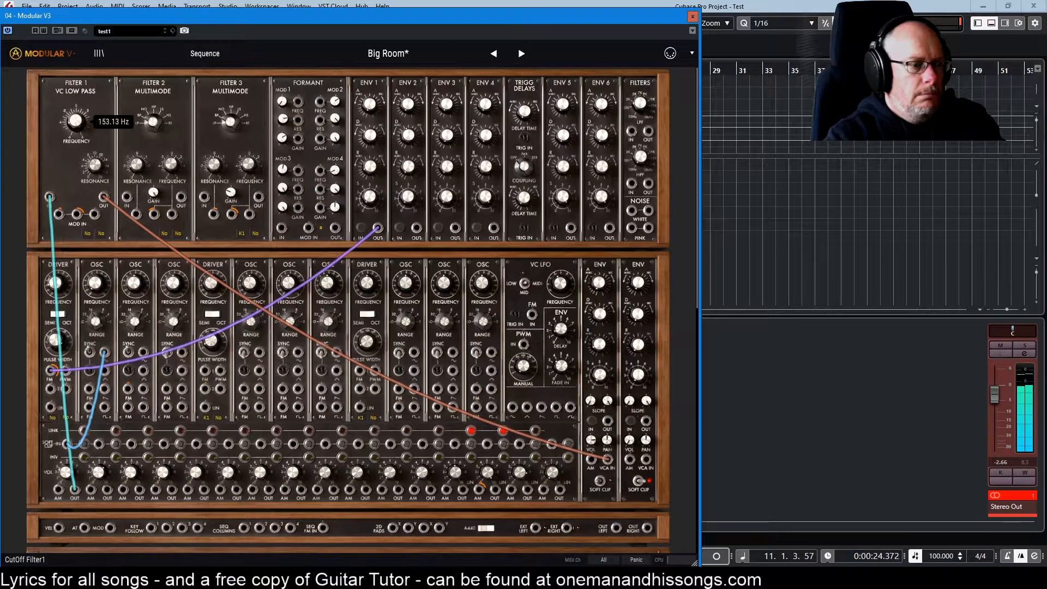
drag(76, 121, 77, 118)
drag(95, 165, 95, 164)
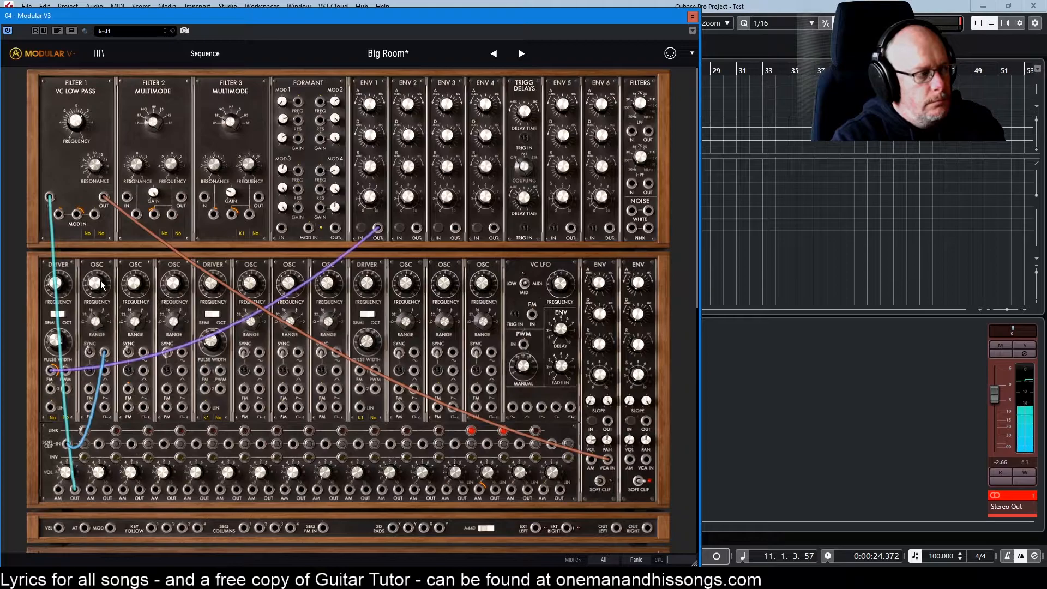
Experiment with oscillator 1's frequency, lowering it to -10 semitones.
mouse_move(99, 284)
drag(97, 284, 109, 266)
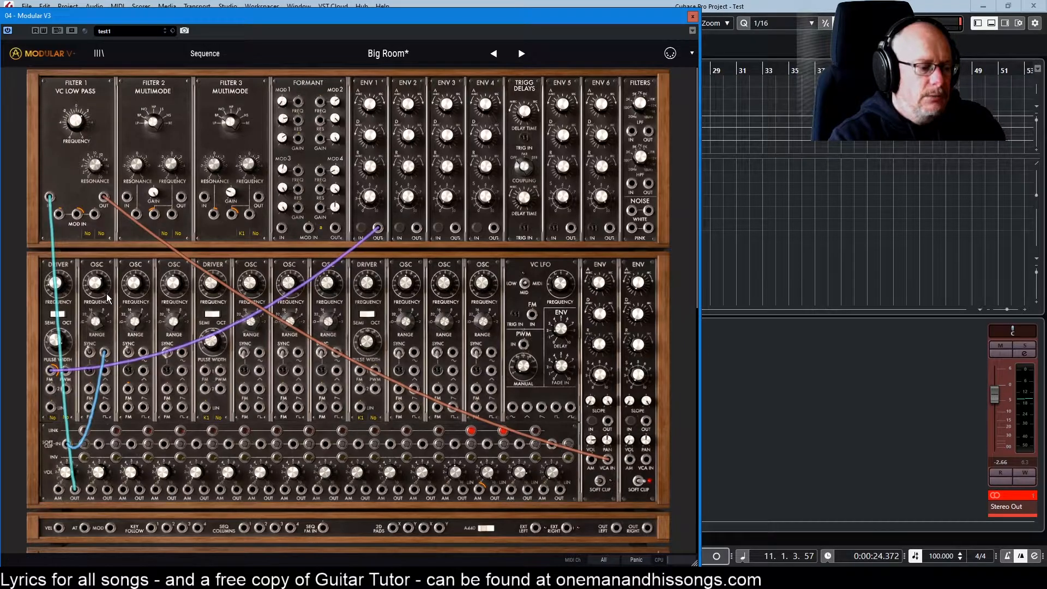
mouse_move(99, 287)
scroll(99, 287, down, 5)
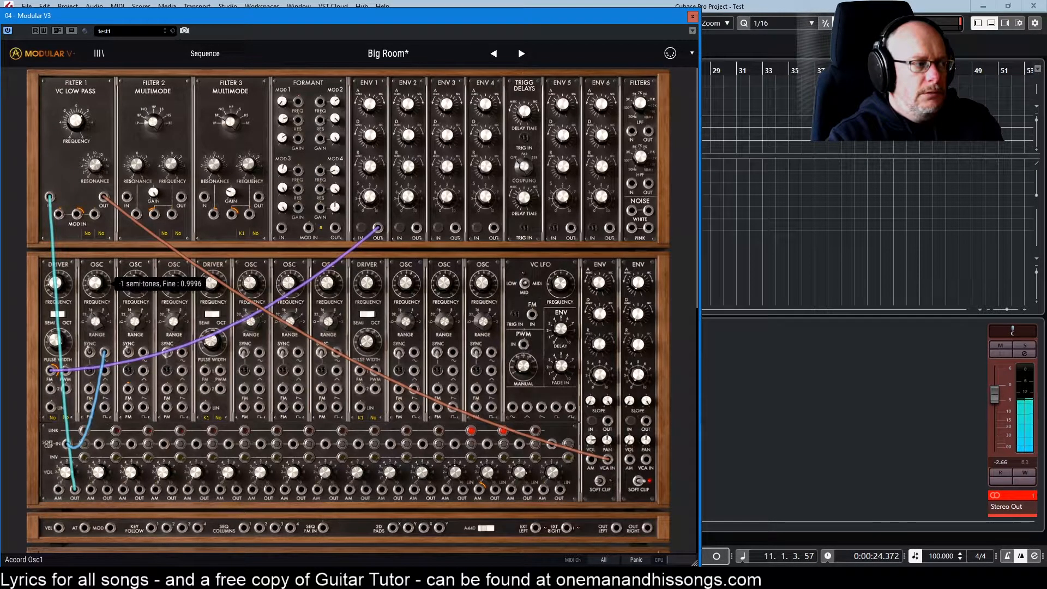
scroll(99, 287, down, 5)
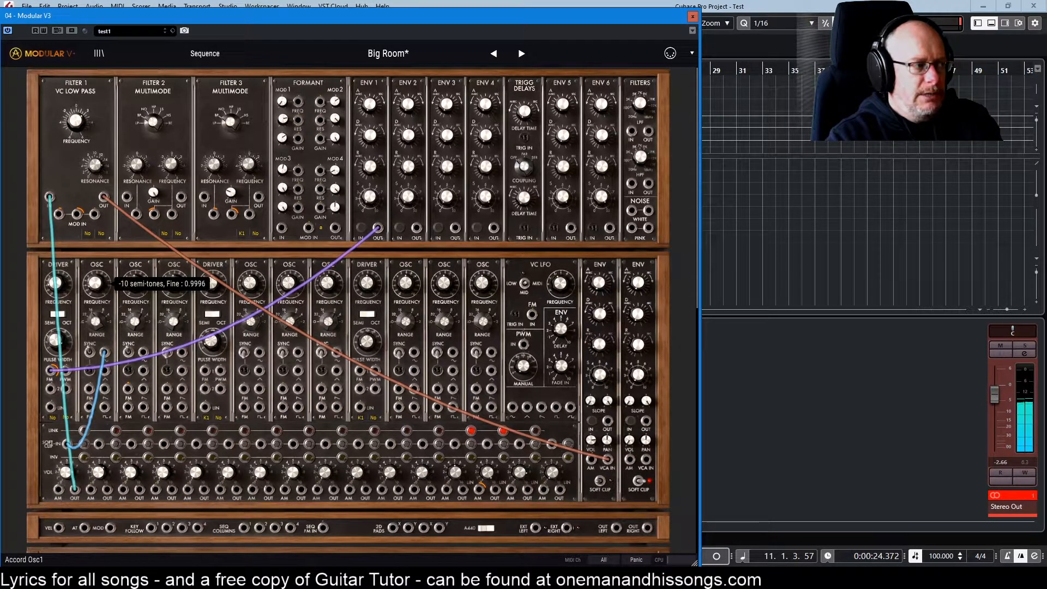
Try oscillator 1's range at 1 octave below and vary its frequency up and down.
mouse_move(94, 321)
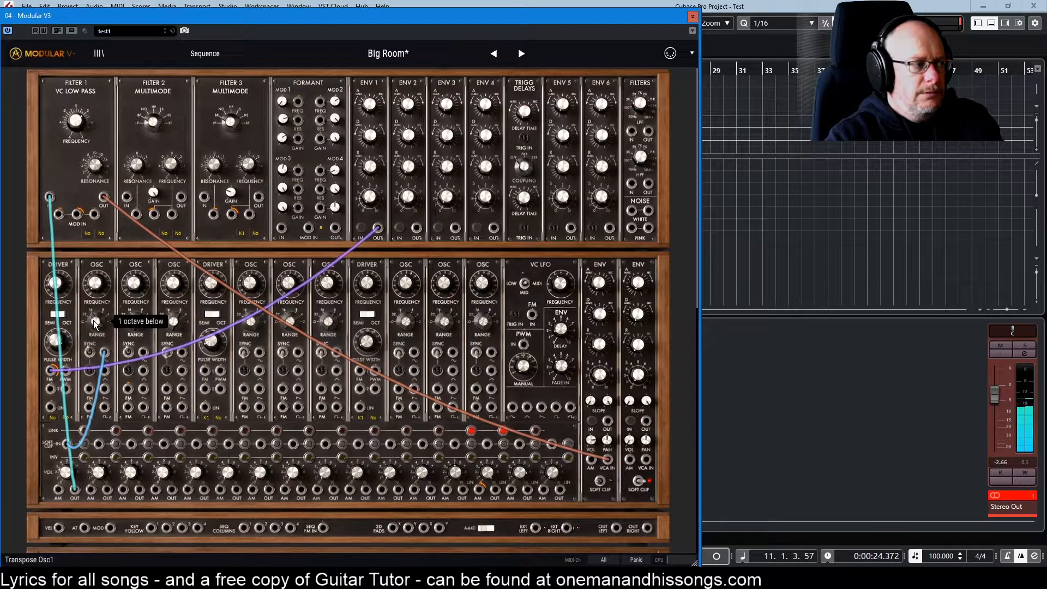
scroll(93, 321, down, 1)
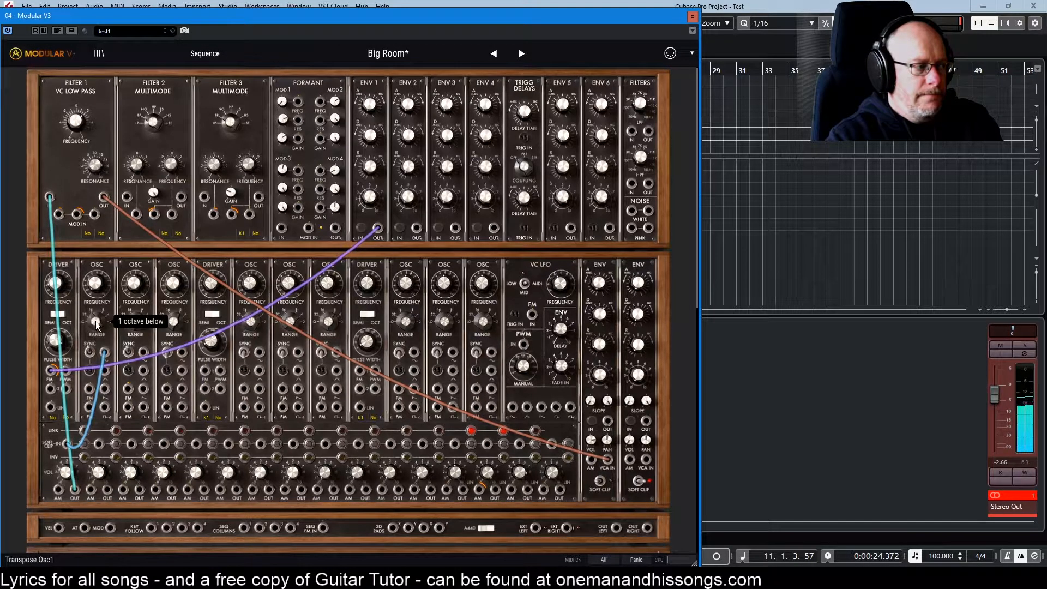
scroll(88, 285, up, 3)
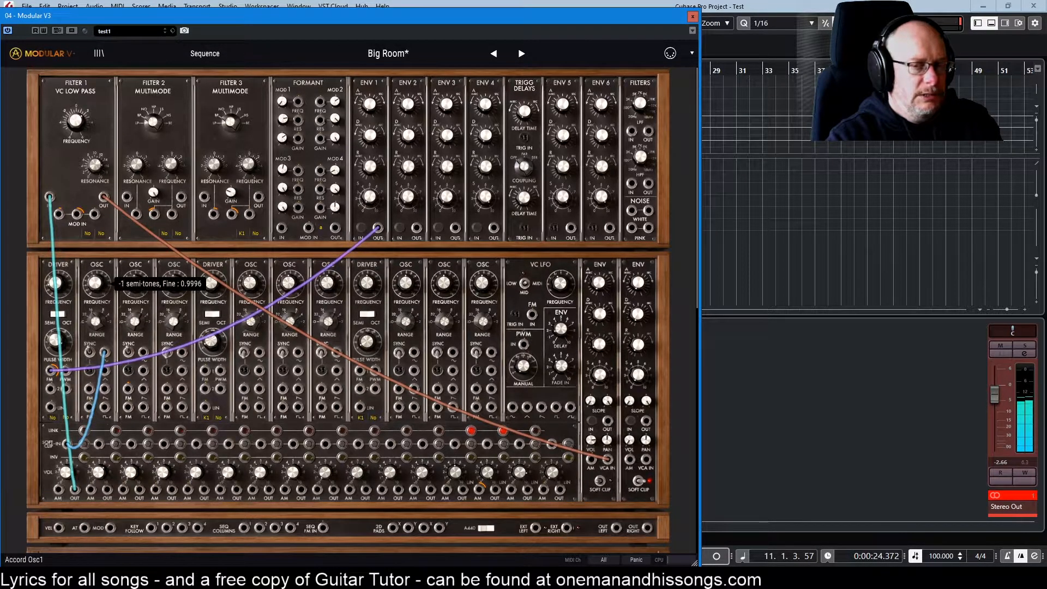
scroll(96, 323, up, 2)
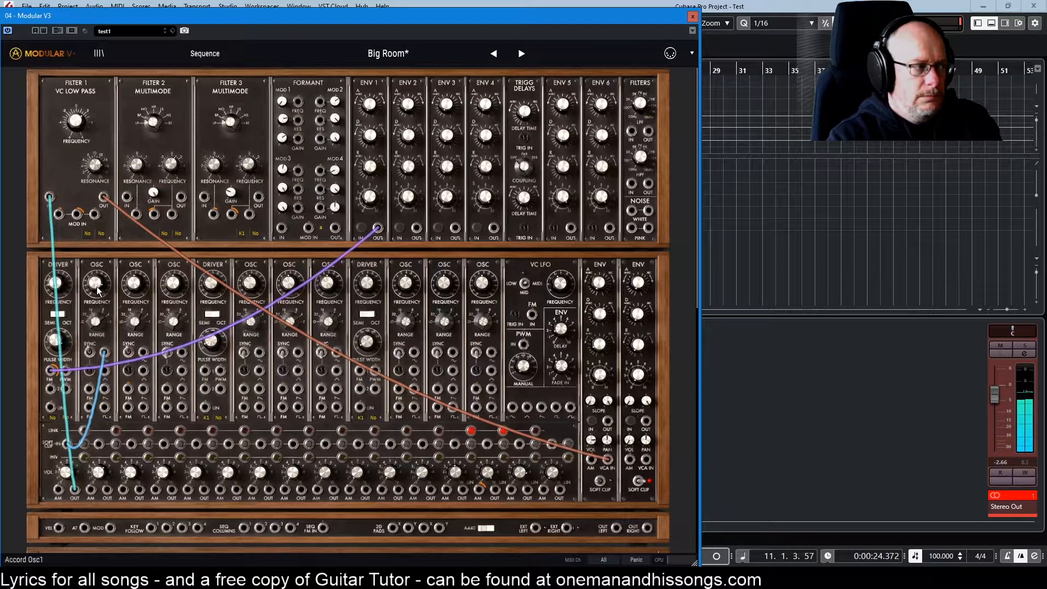
scroll(97, 285, up, 2)
scroll(95, 282, down, 6)
scroll(96, 282, down, 6)
drag(96, 283, 95, 259)
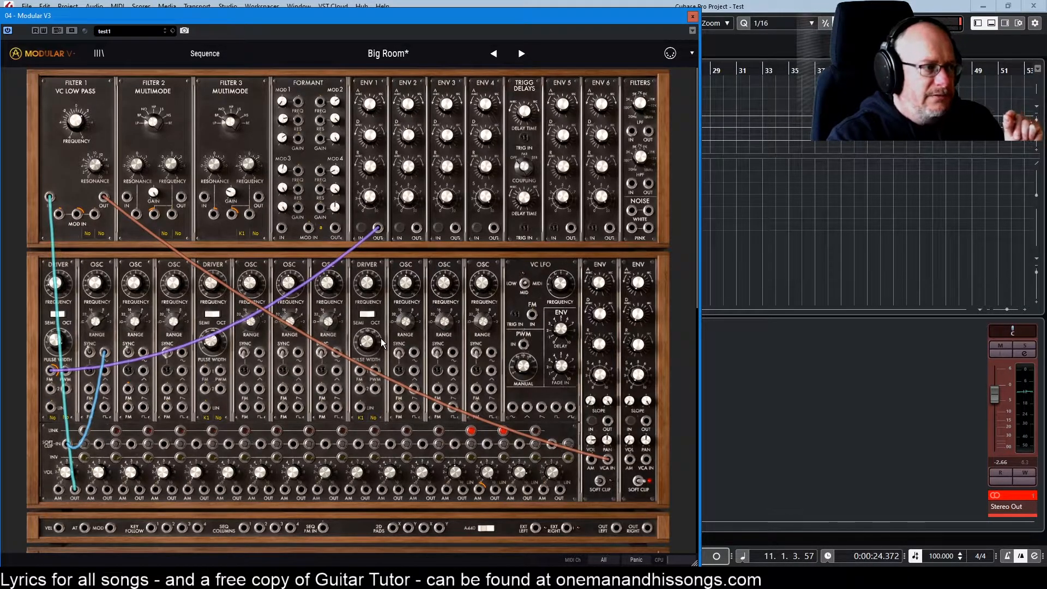
Reload the original Big Room preset, discarding the edits made to it.
click(522, 53)
click(493, 53)
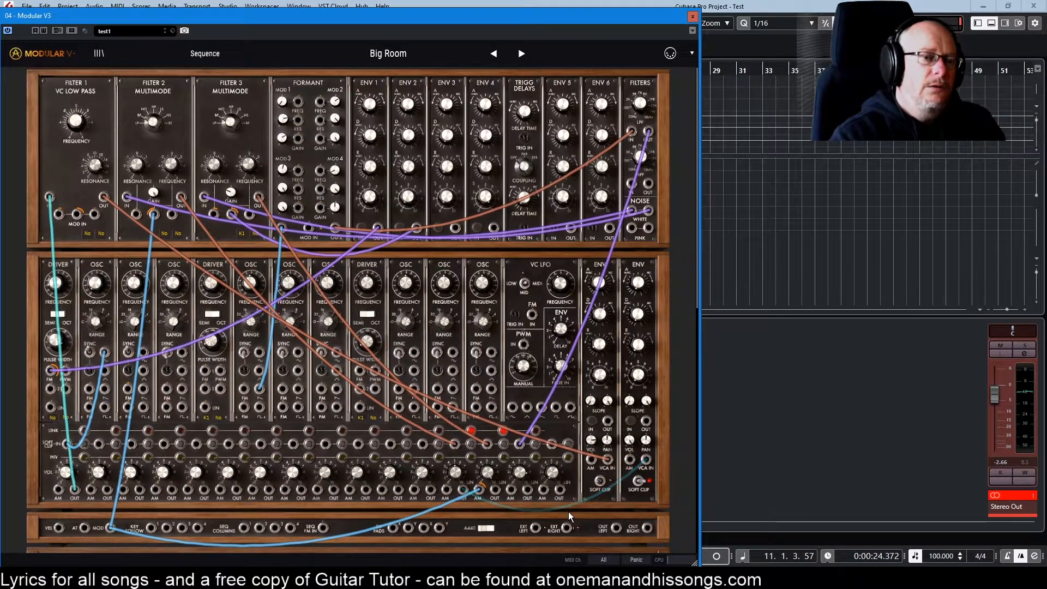
Examine the noise patching through Filters 2 and 3, including its modulation cables and the Mixer 14 gain.
mouse_move(591, 441)
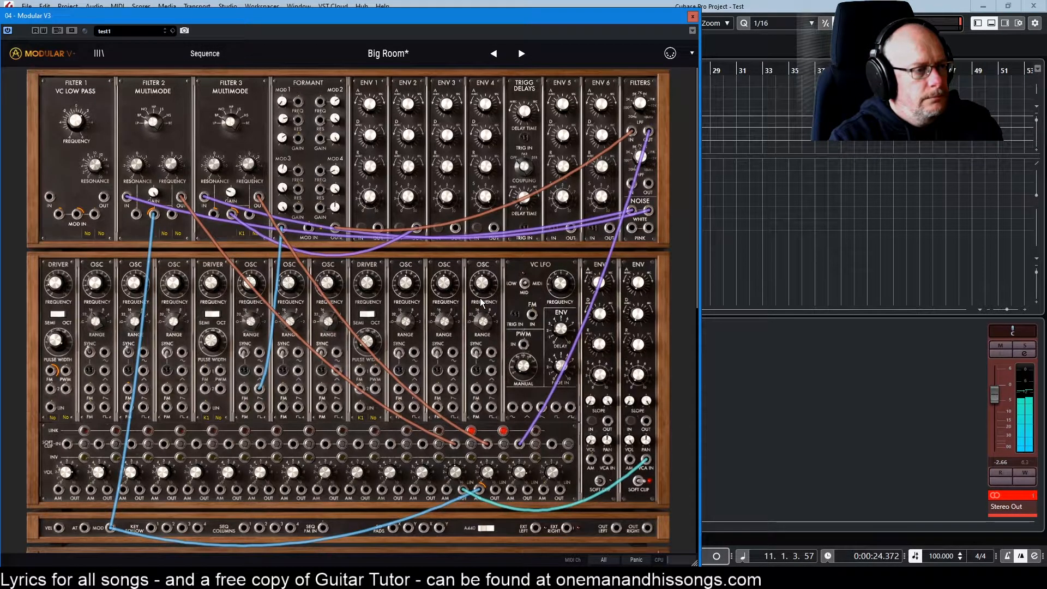
mouse_move(482, 291)
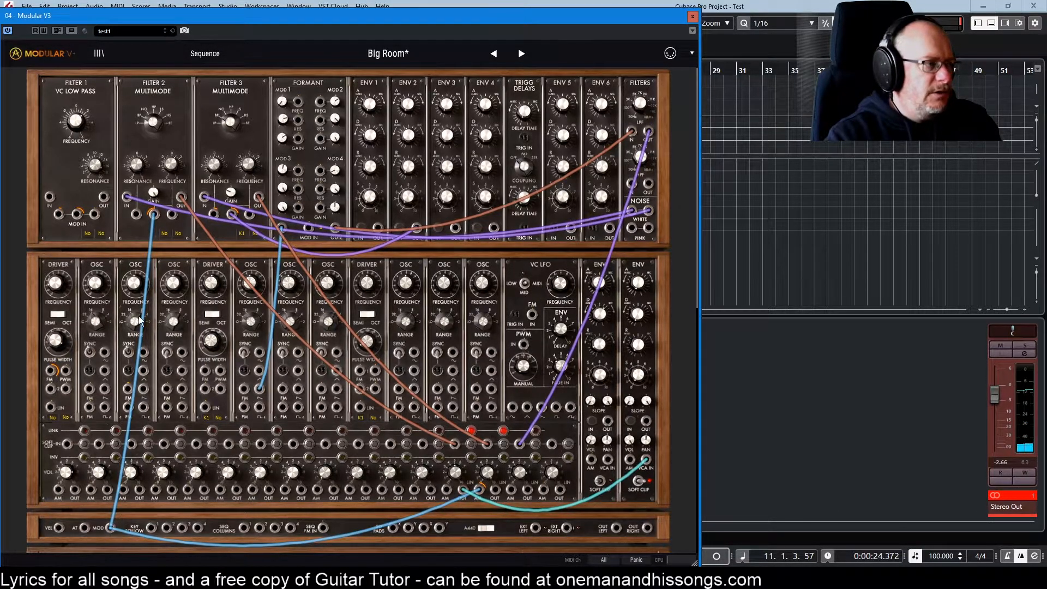
mouse_move(155, 212)
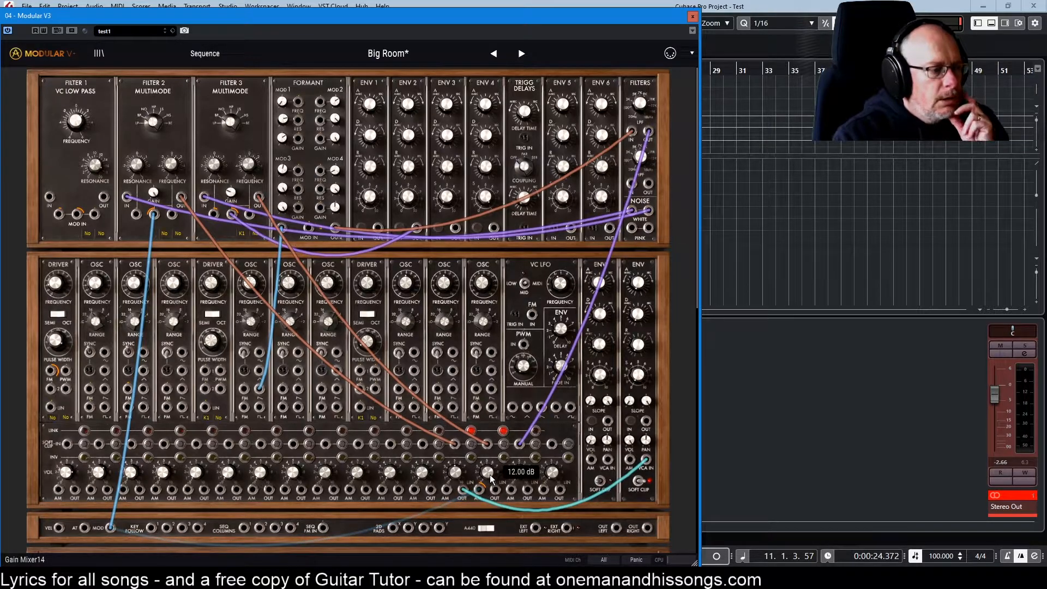
mouse_move(478, 488)
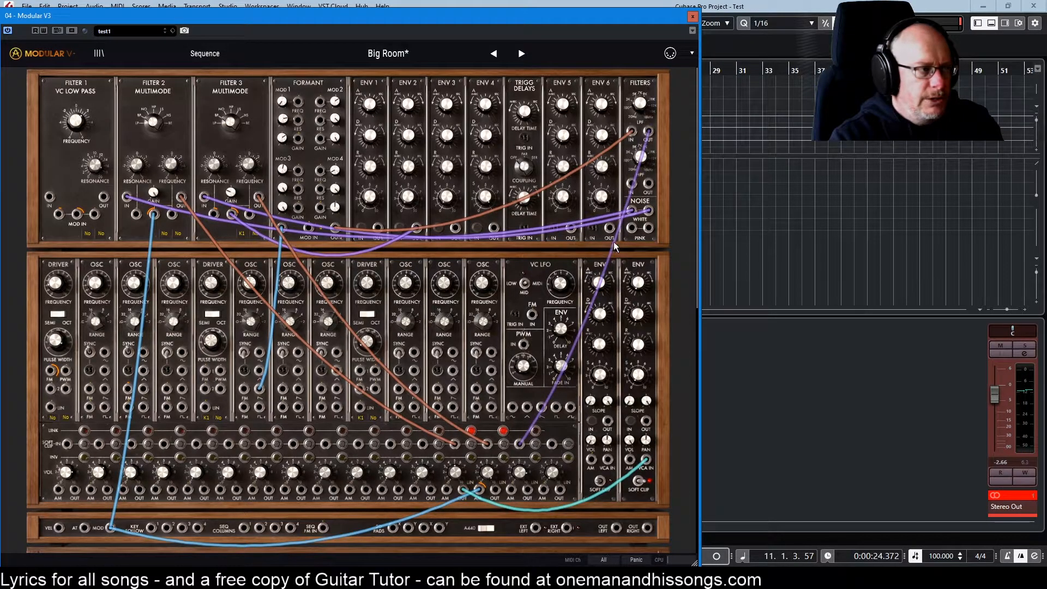
mouse_move(229, 116)
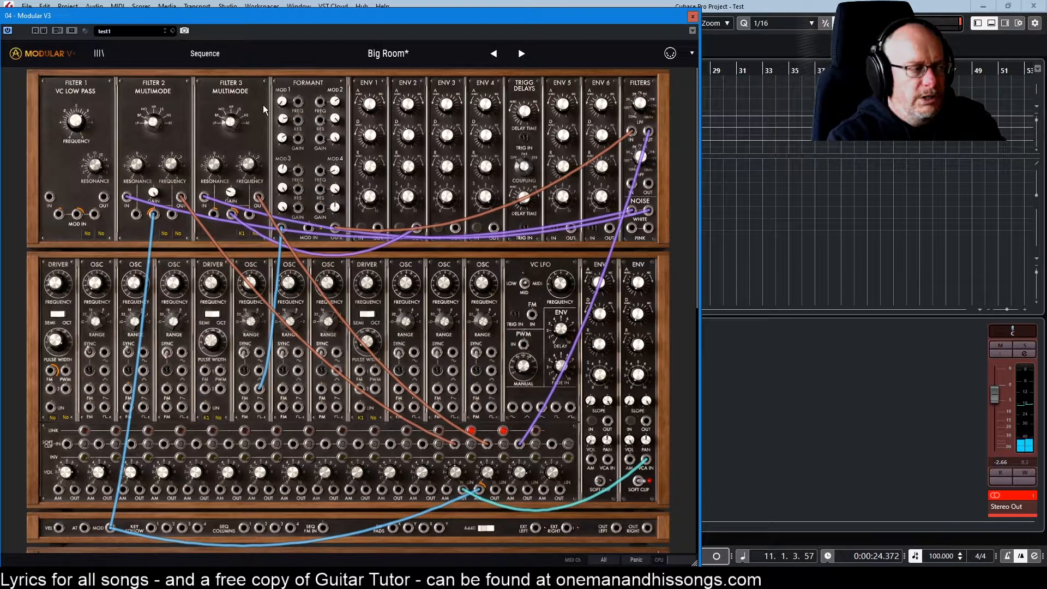
Experiment with Filter 3's cutoff frequency, raising it to about 3281 Hz and lowering it to about 157 Hz.
mouse_move(204, 197)
mouse_down()
mouse_move(200, 176)
mouse_move(211, 175)
mouse_move(204, 199)
mouse_up()
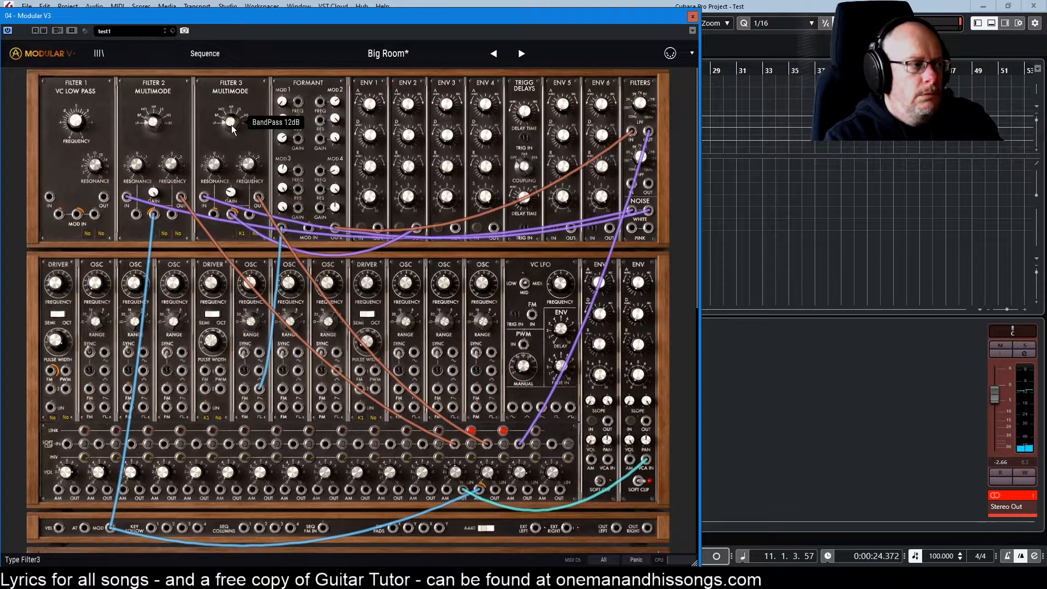
mouse_move(204, 197)
mouse_down()
mouse_move(215, 192)
mouse_move(204, 199)
mouse_up()
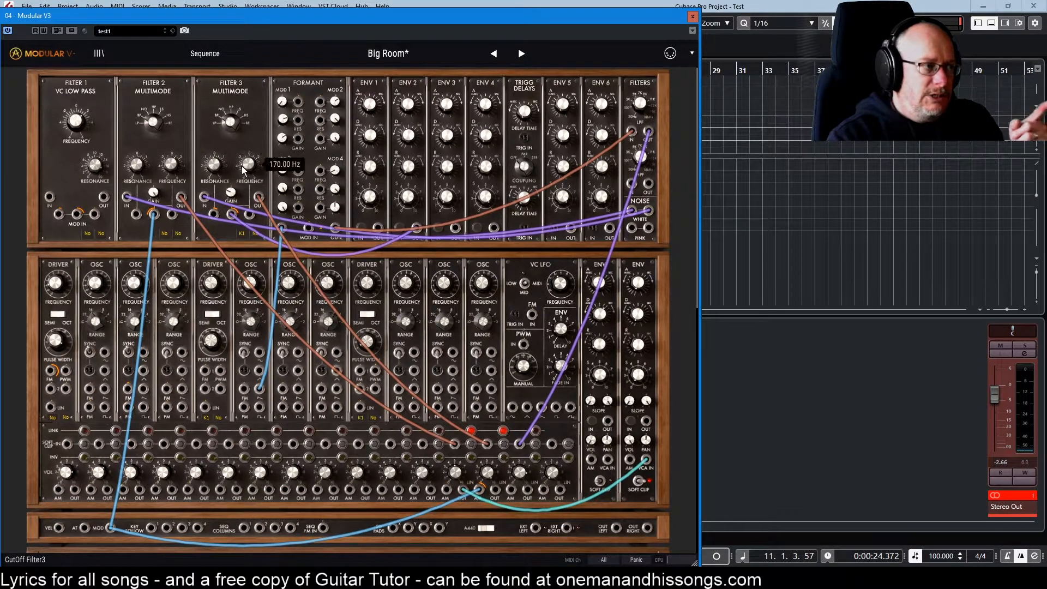
mouse_move(249, 164)
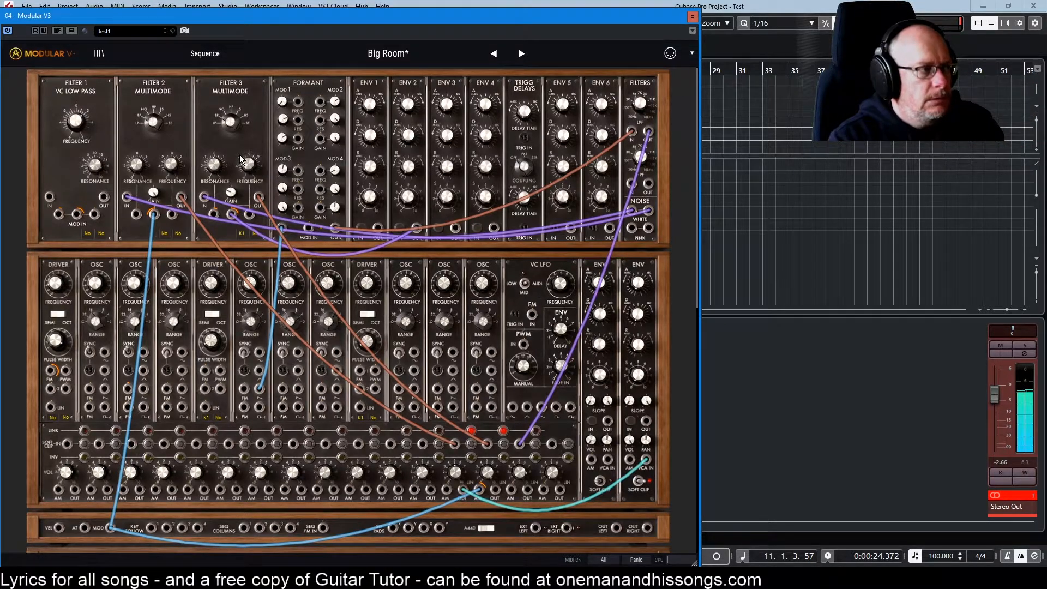
mouse_move(249, 162)
mouse_down()
mouse_move(249, 141)
mouse_move(251, 166)
mouse_up()
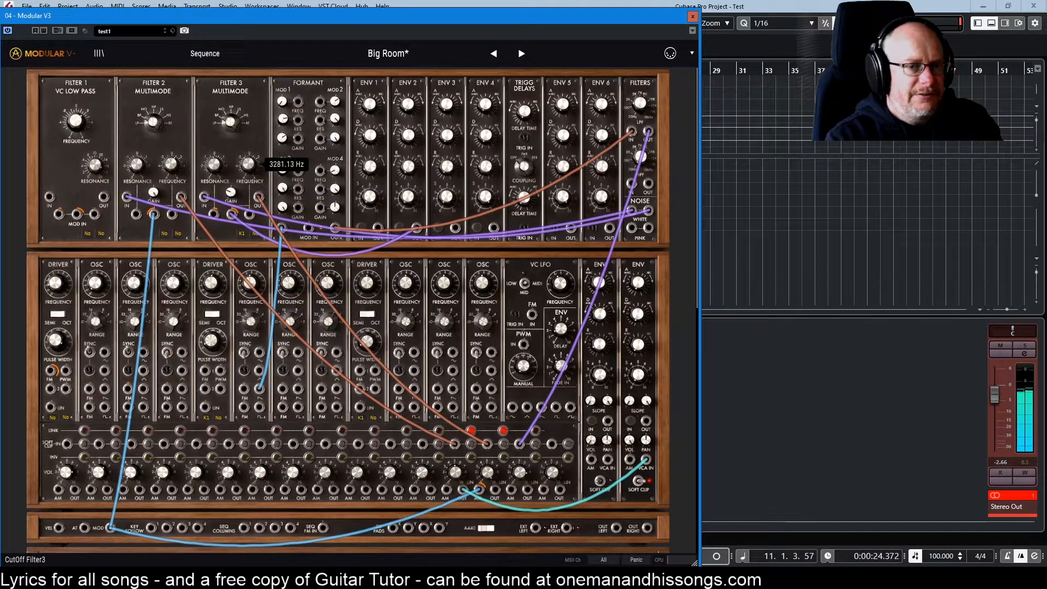
drag(250, 166, 250, 188)
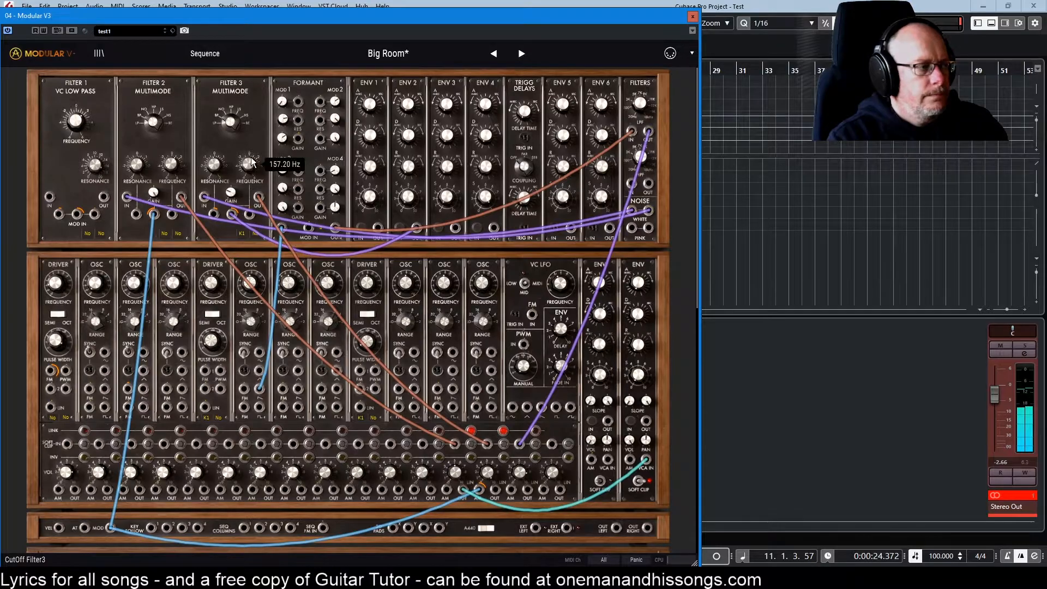
click(240, 231)
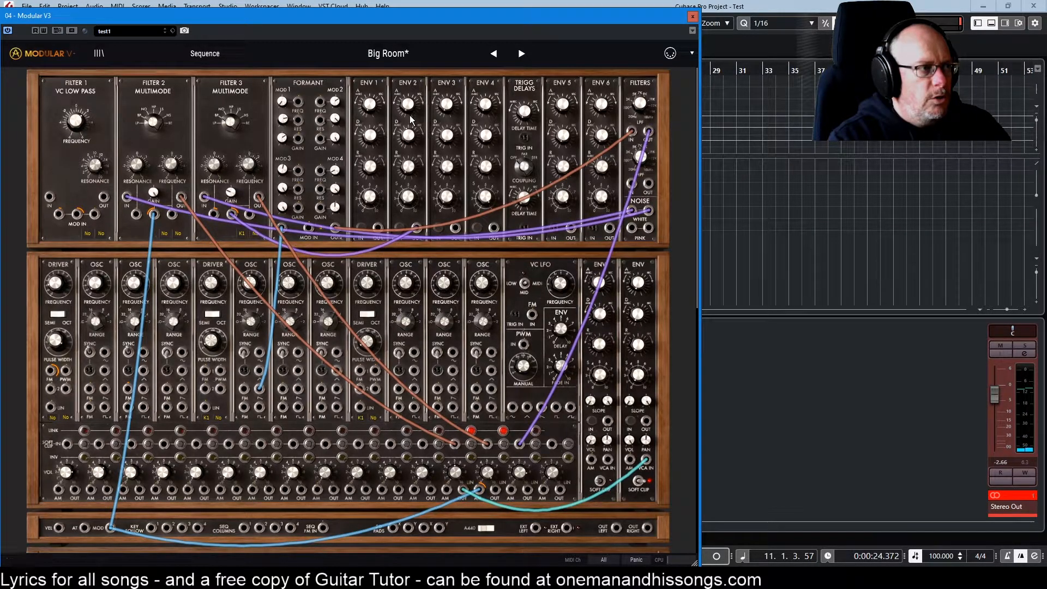
Examine Envelope 2's trigger source and compare it with step 3 of the running sequencer.
mouse_move(408, 140)
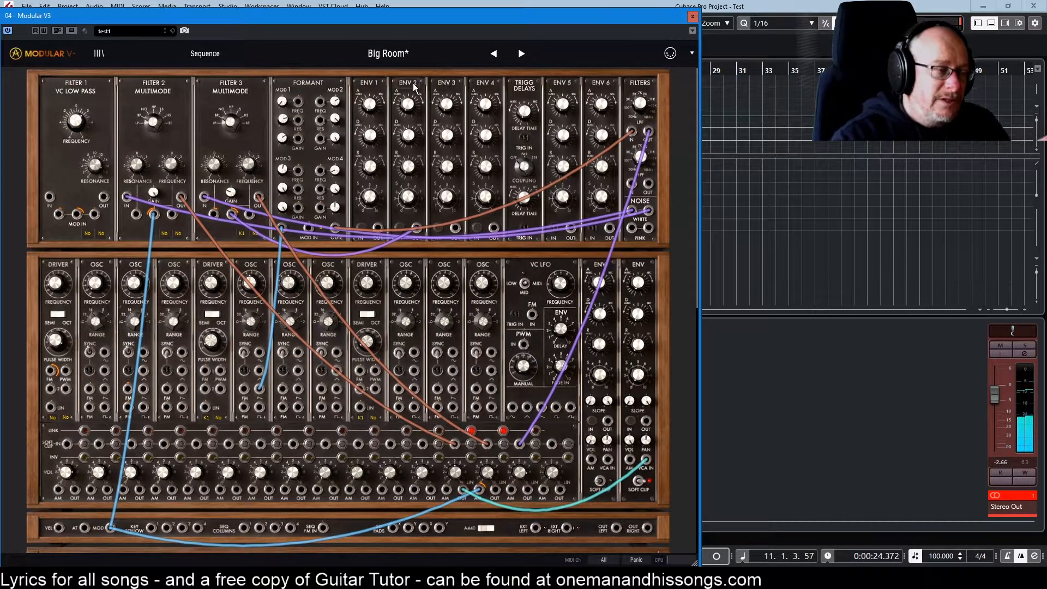
click(397, 227)
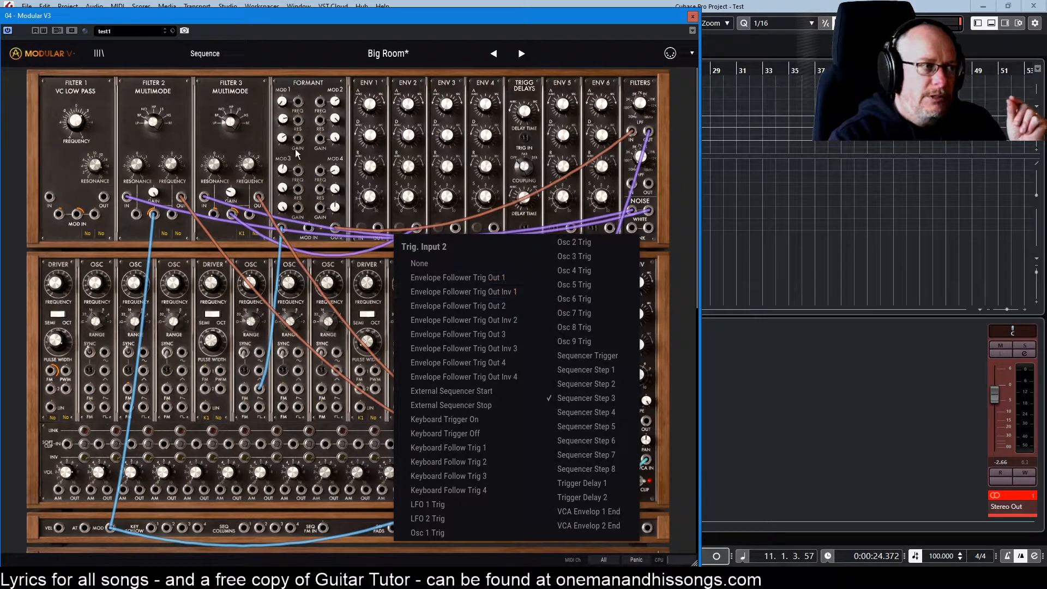
click(257, 128)
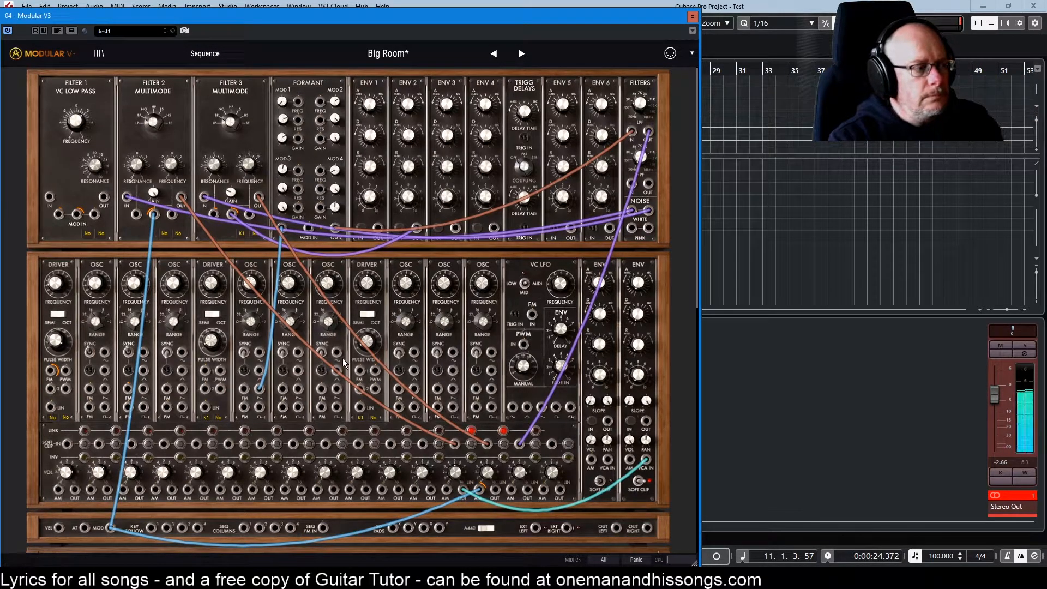
scroll(343, 358, down, 6)
scroll(338, 357, up, 1)
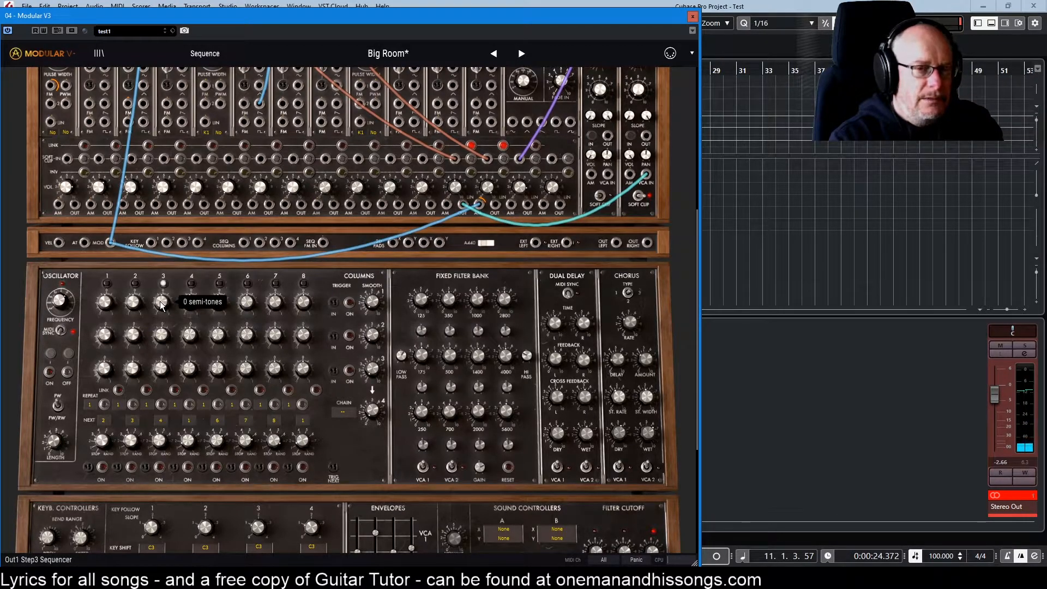
drag(161, 305, 161, 300)
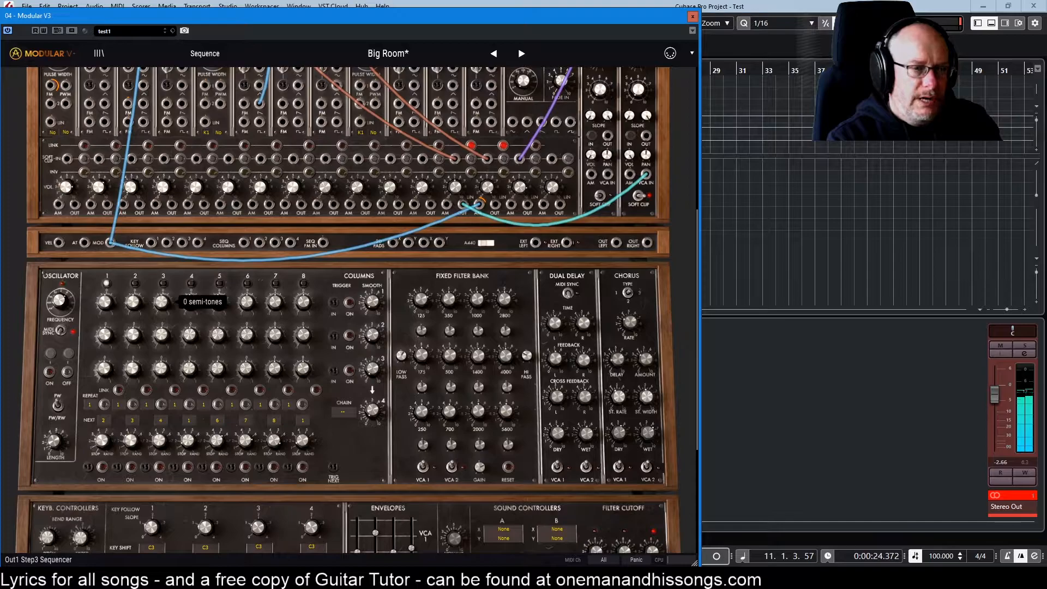
scroll(266, 355, up, 5)
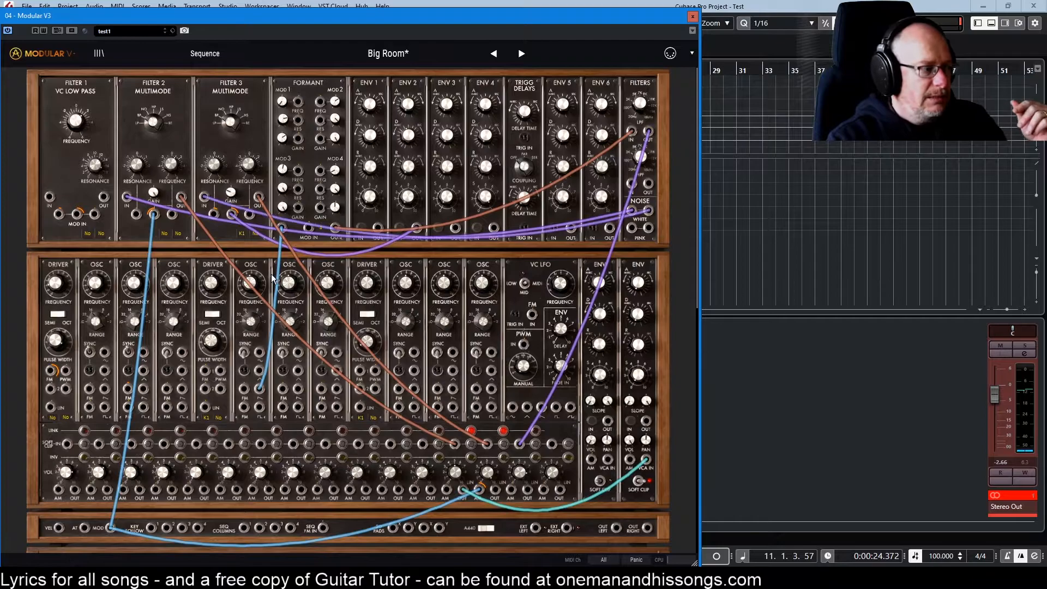
scroll(272, 278, down, 4)
mouse_move(58, 386)
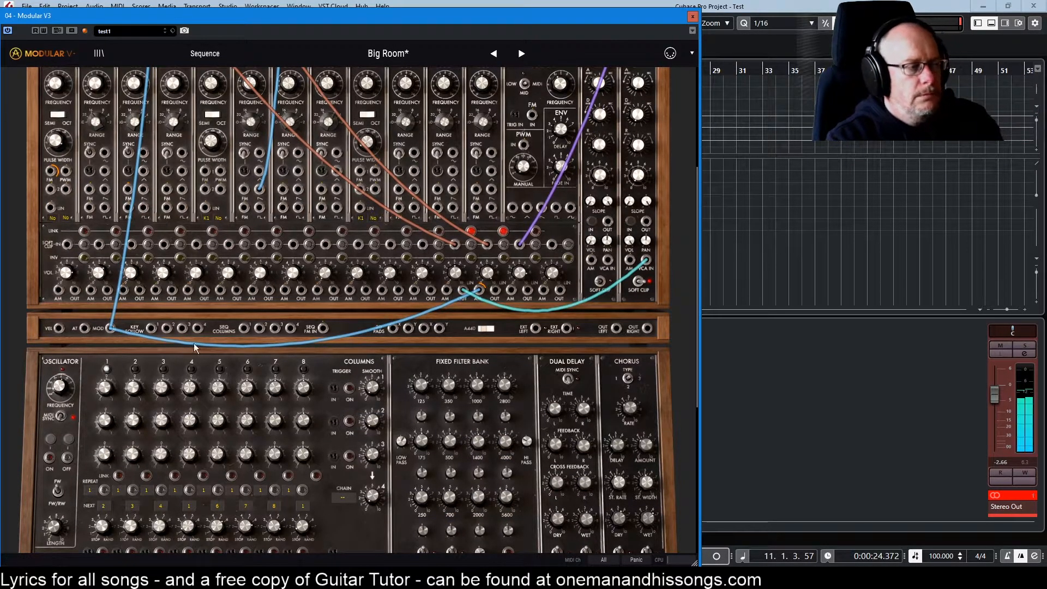
scroll(335, 329, up, 4)
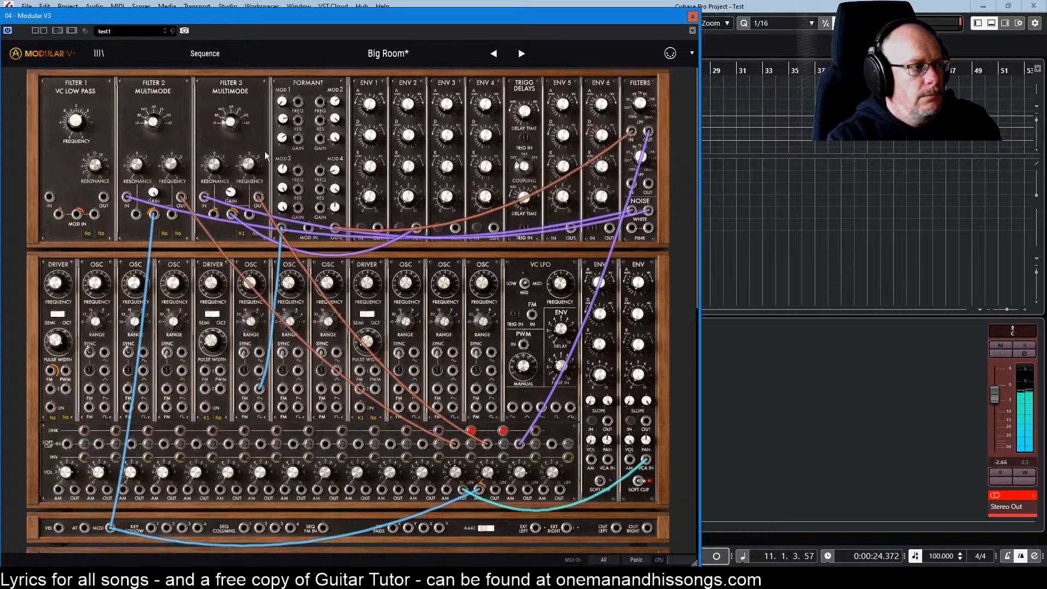
Vary Filter 3's cutoff frequency and Envelope 2's decay while the sequence plays.
drag(244, 168, 247, 162)
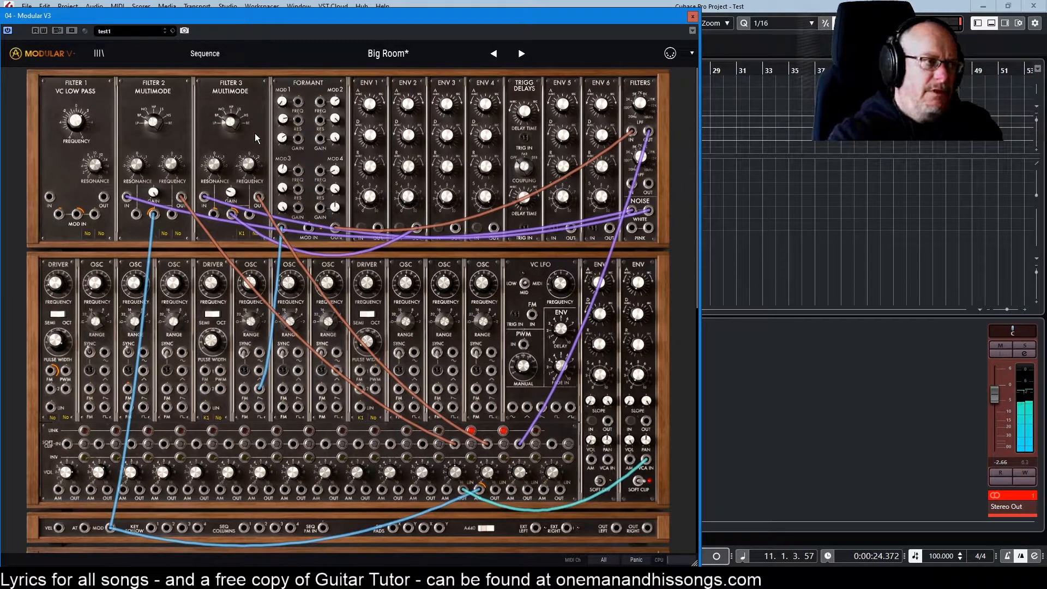
drag(416, 137, 416, 148)
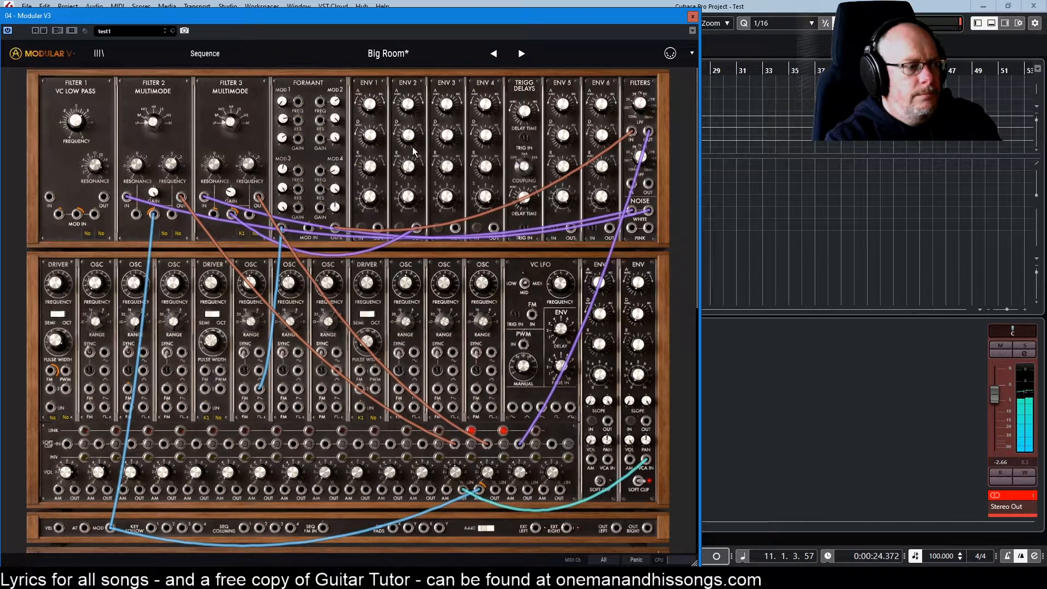
mouse_move(413, 138)
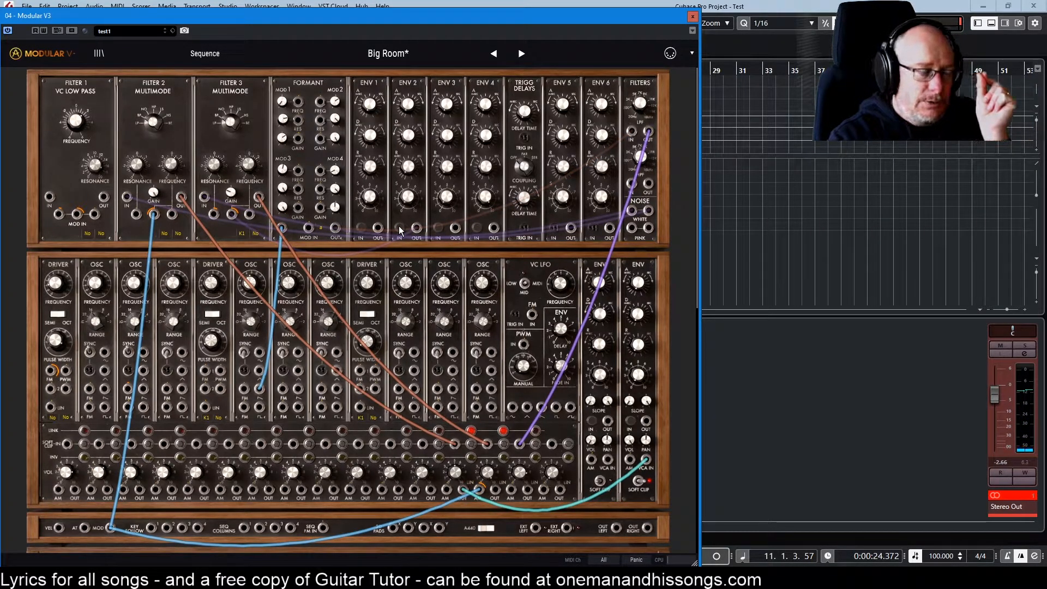
Check which trigger sources are assigned to VCA 1, VCA 2 and Envelope 3.
click(634, 425)
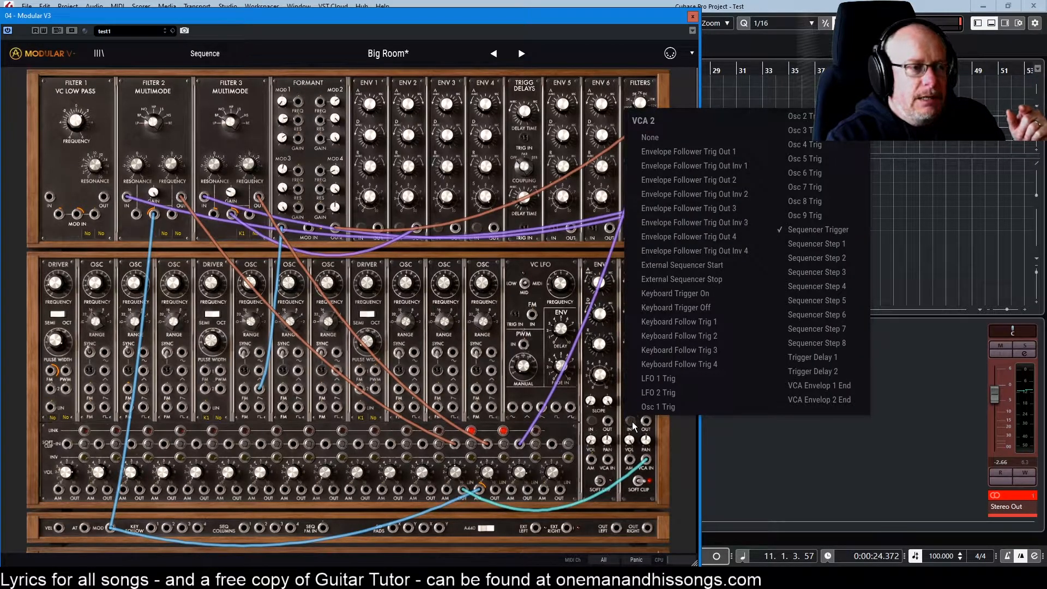
click(620, 433)
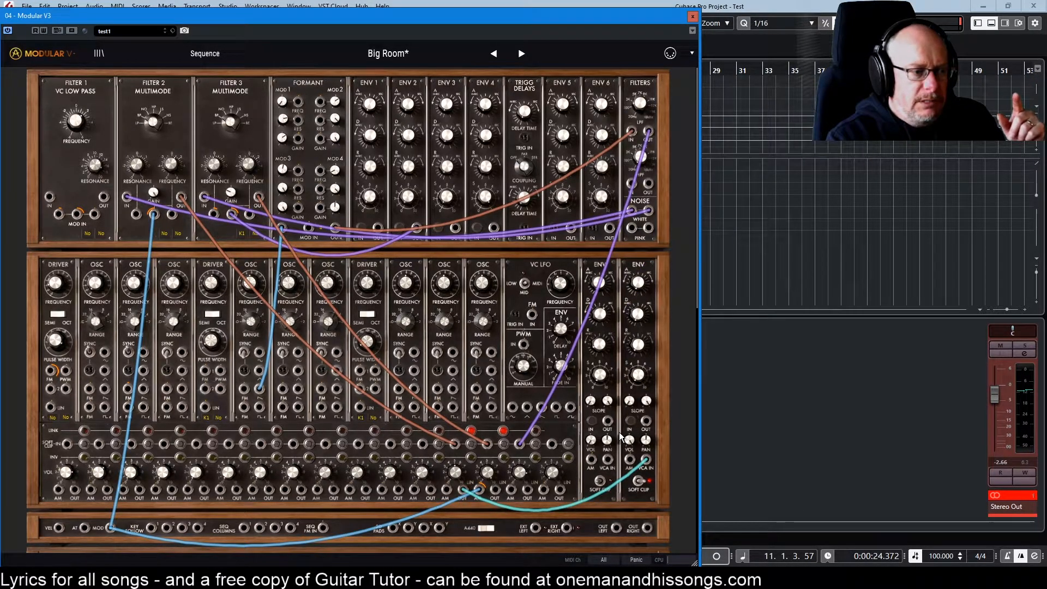
click(590, 423)
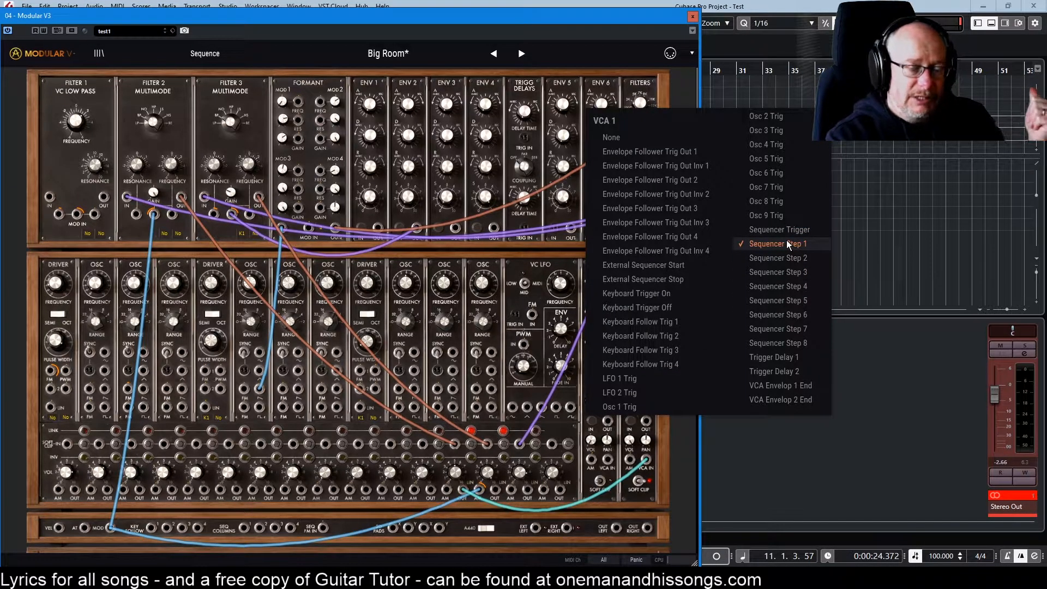
click(577, 429)
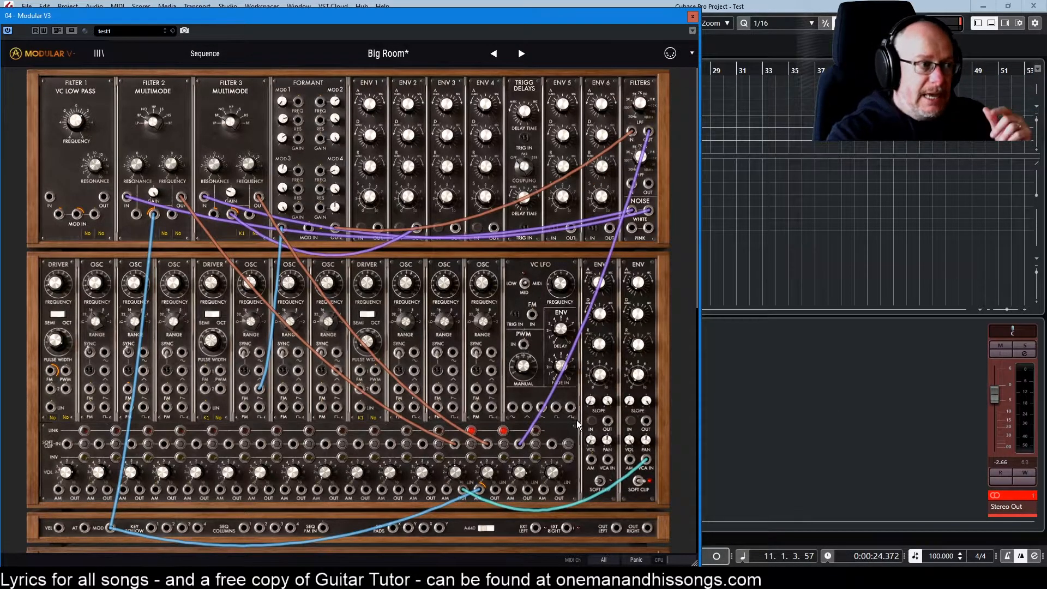
click(439, 230)
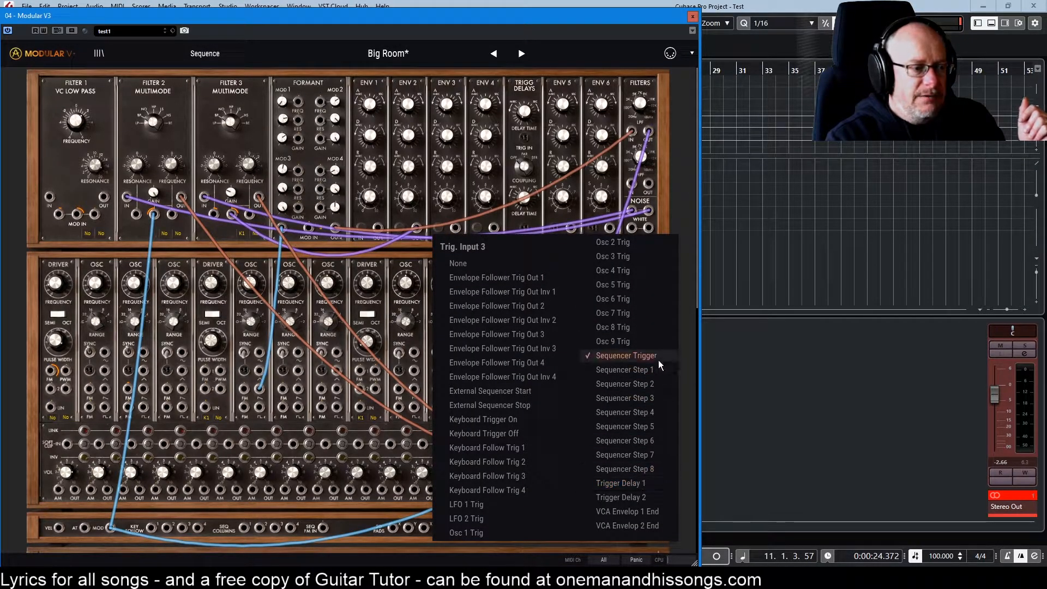
click(561, 16)
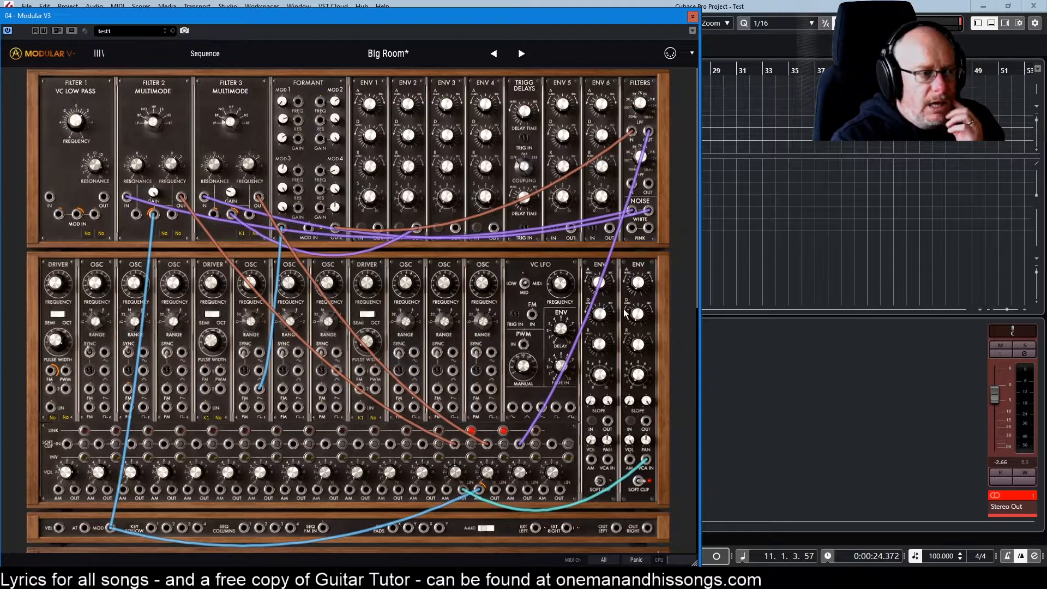
click(631, 423)
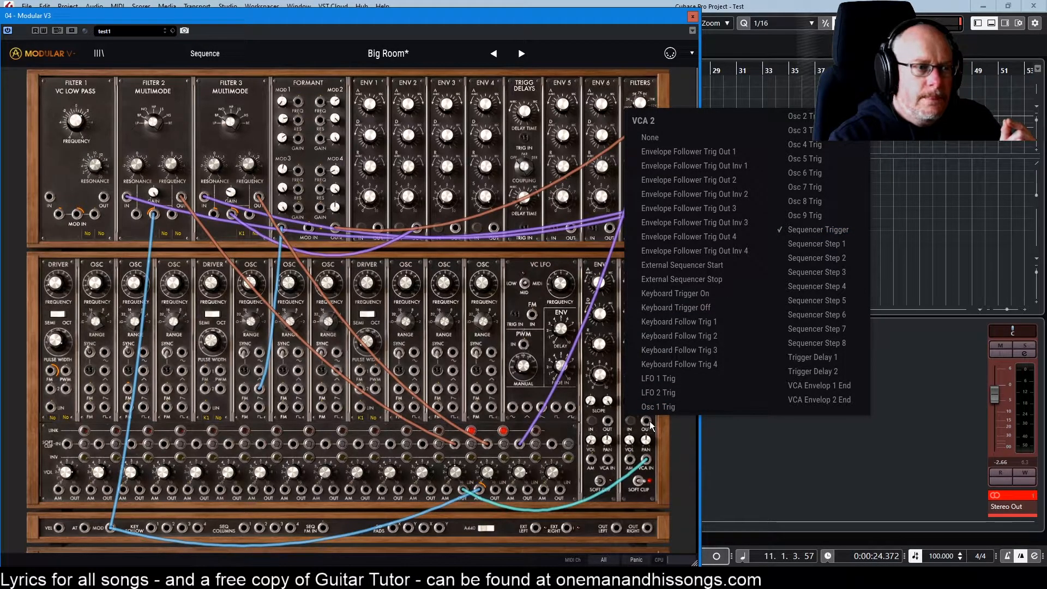
click(603, 17)
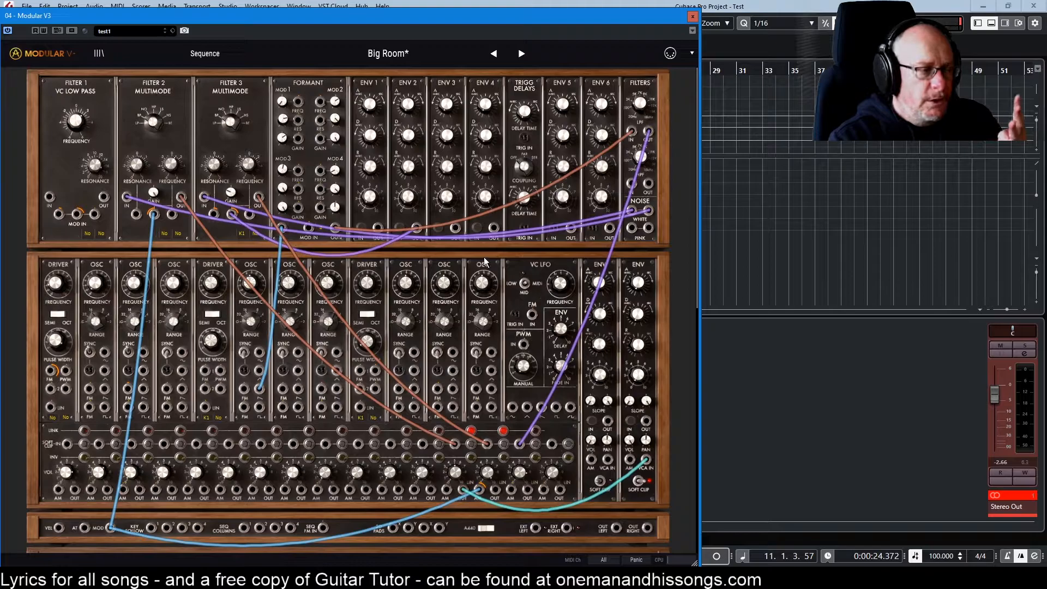
Try Sequencer Step 1 as the trigger source for VCA 2 while the sequencer runs.
scroll(461, 273, down, 5)
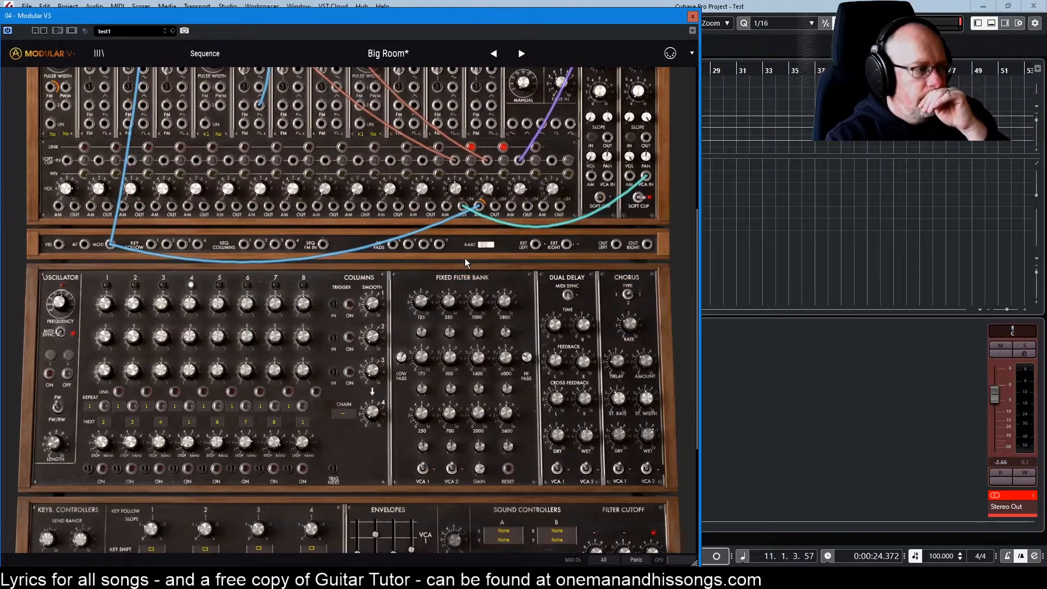
scroll(465, 258, up, 1)
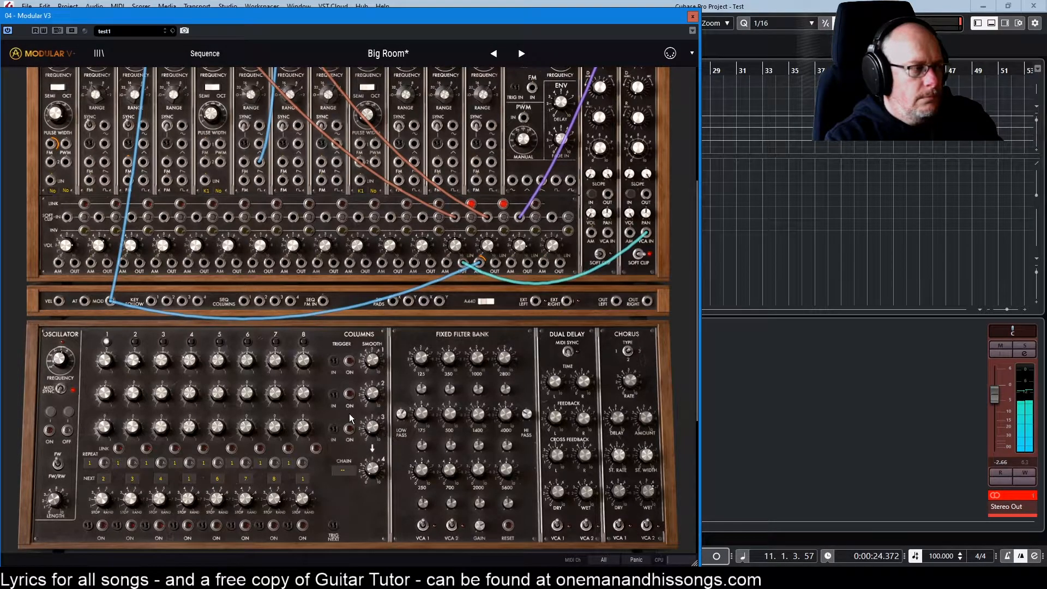
scroll(349, 413, up, 2)
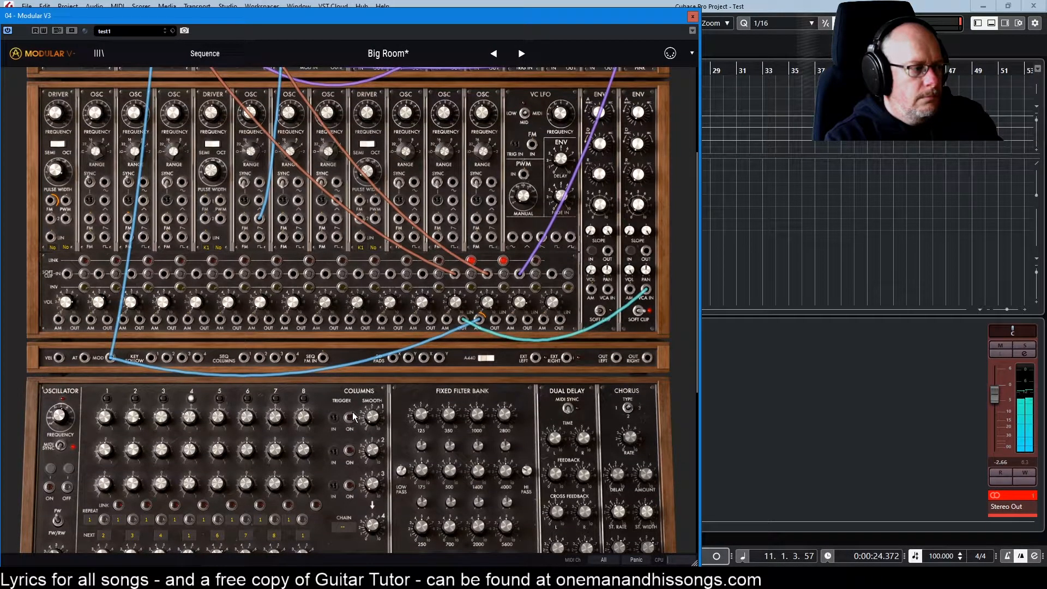
scroll(354, 414, up, 1)
drag(135, 451, 190, 451)
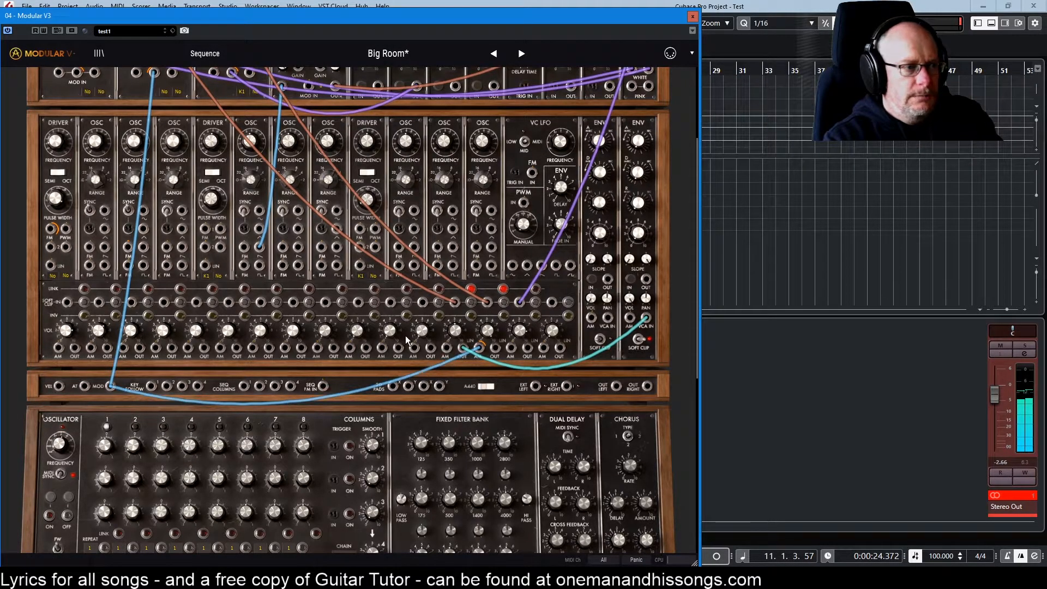
right_click(633, 279)
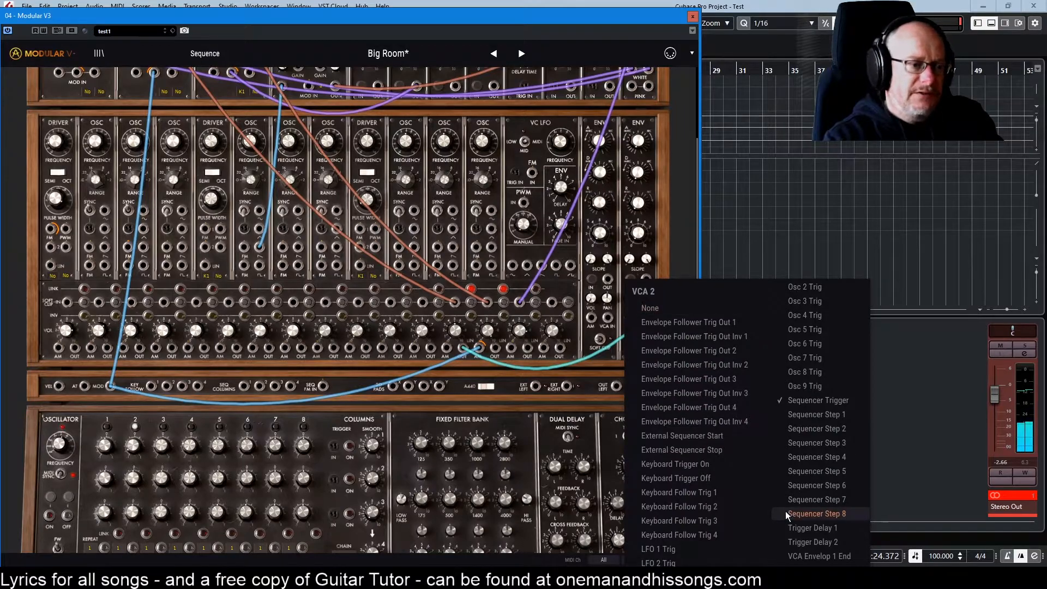
click(823, 419)
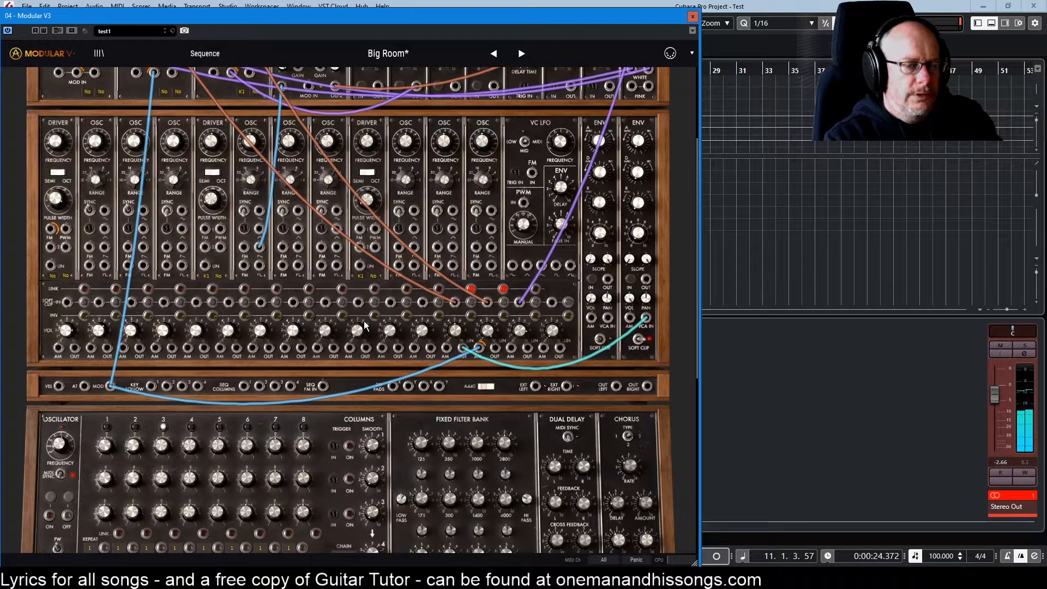
Set VCA 2's trigger source back to Sequencer Trigger.
right_click(634, 278)
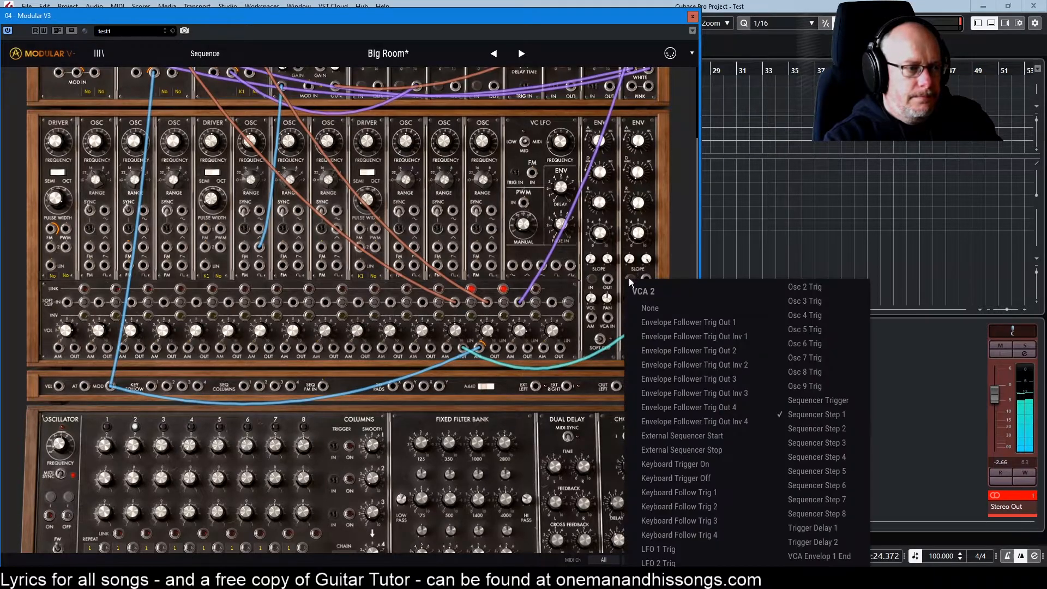
click(806, 398)
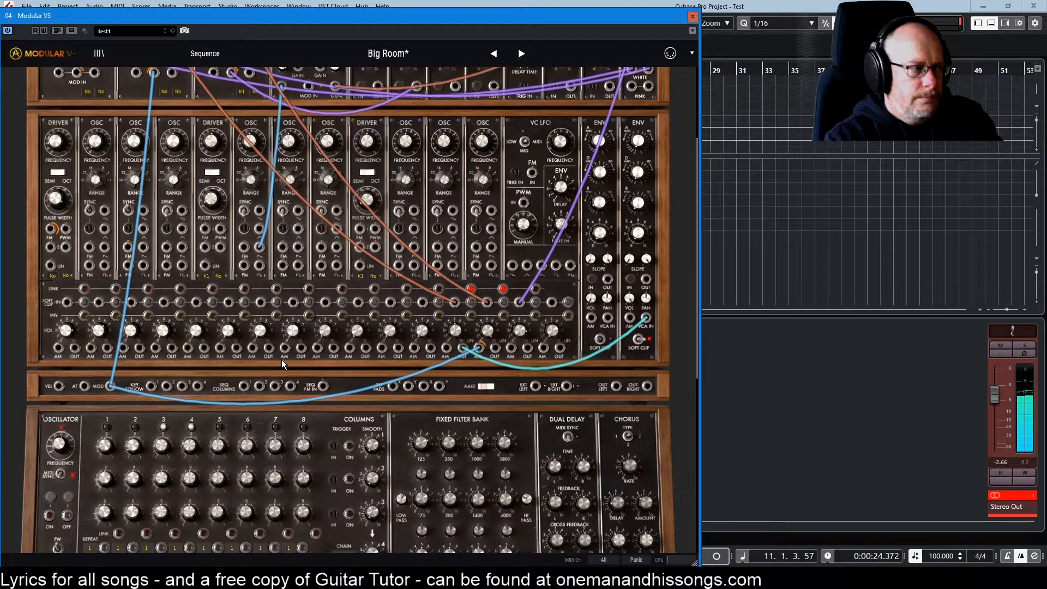
mouse_move(292, 356)
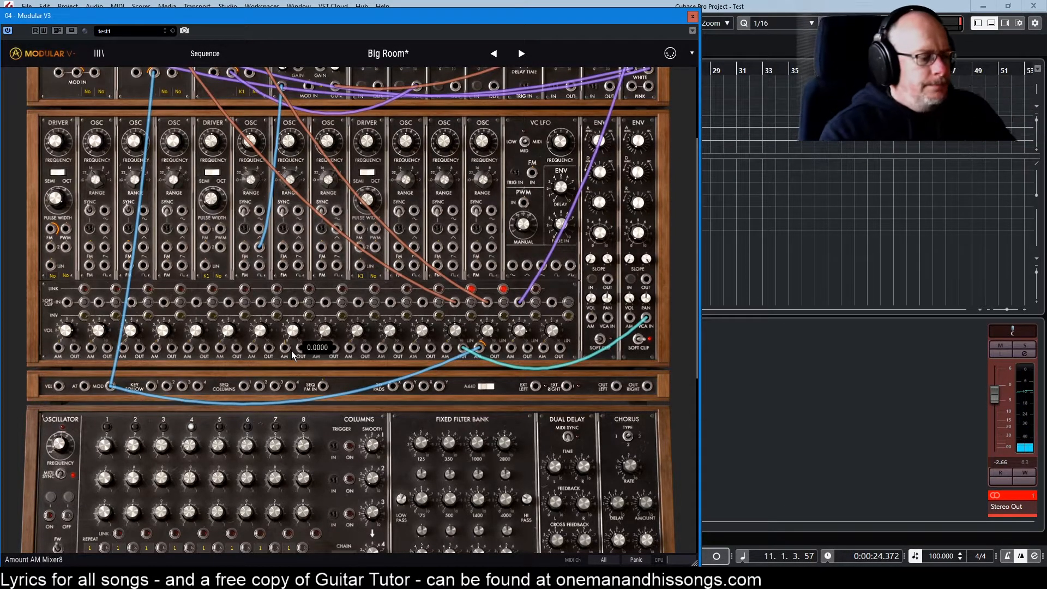
scroll(355, 228, up, 3)
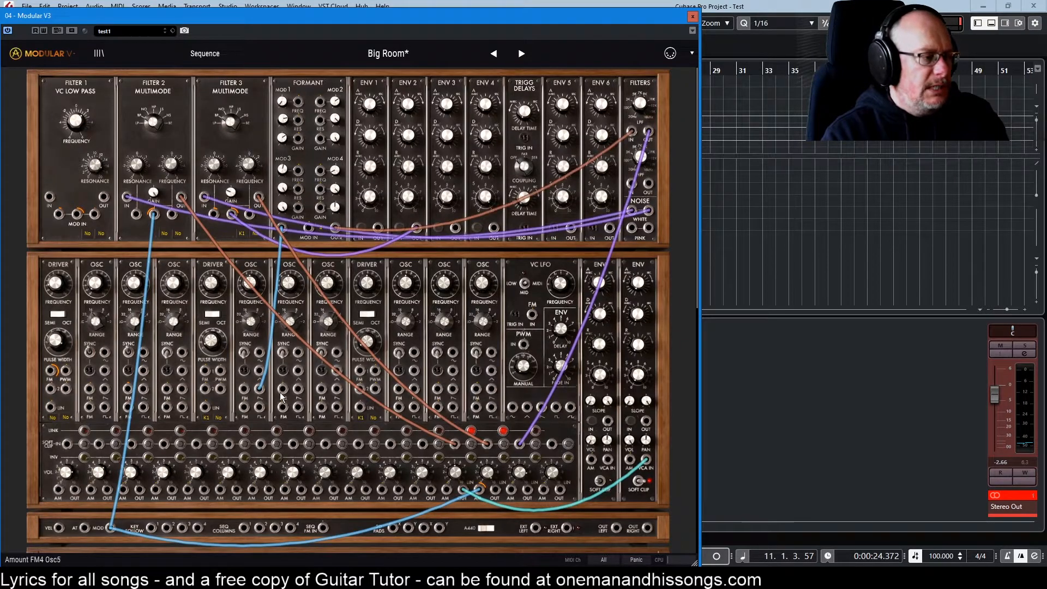
Try patching Osc 4's output straight into the noise low-pass filter's input, and restore the connection from the formant filter's output.
drag(260, 389, 259, 389)
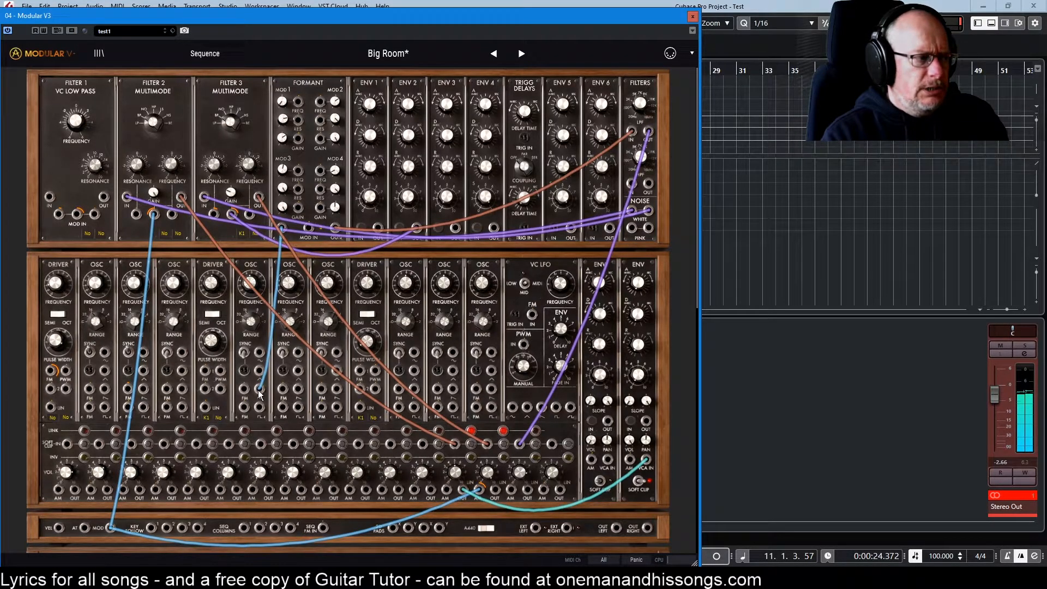
drag(258, 390, 632, 133)
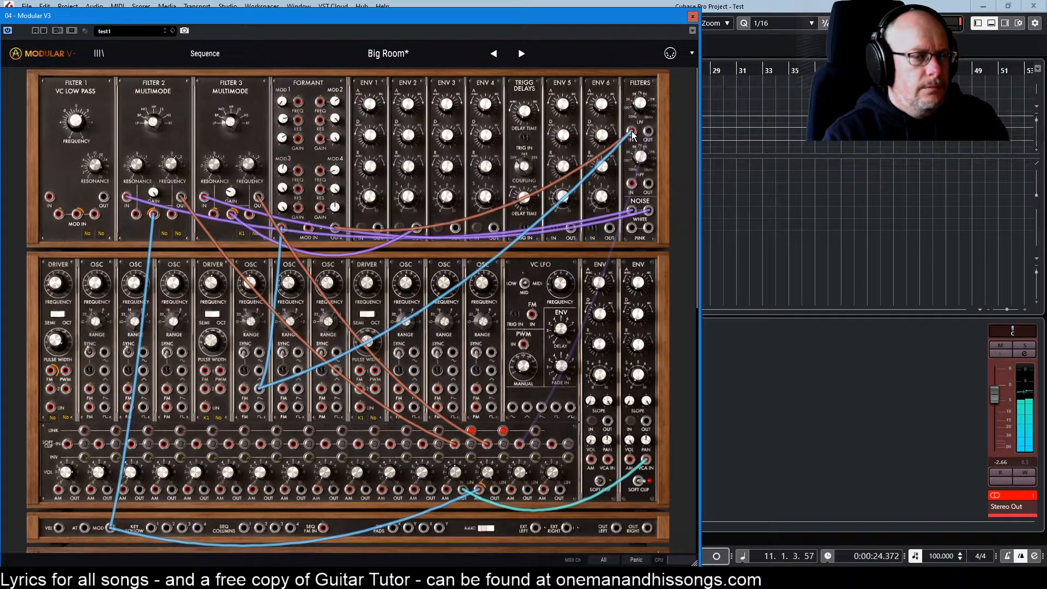
click(632, 133)
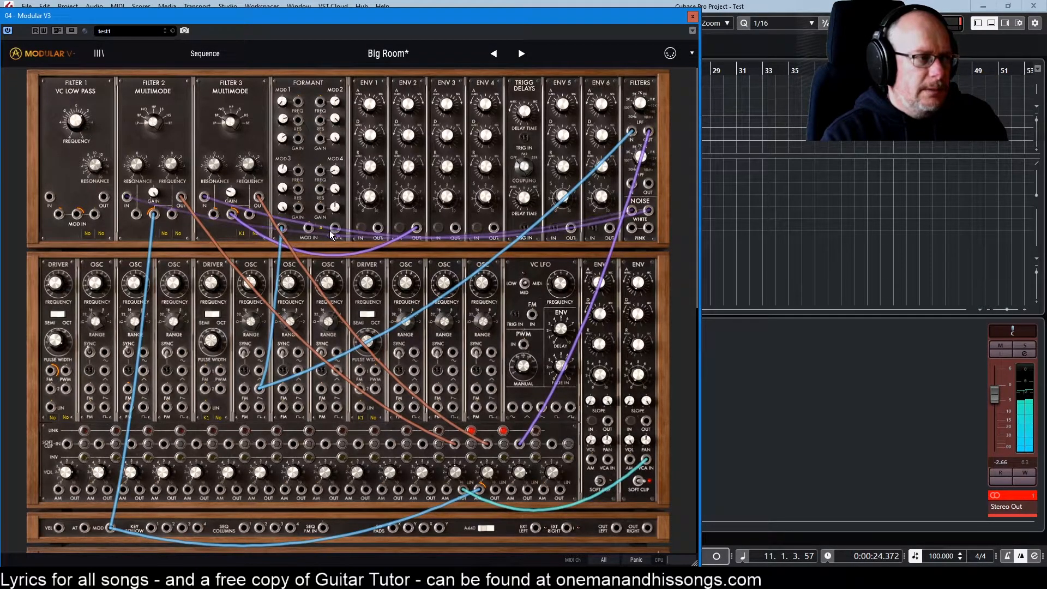
drag(337, 228, 632, 134)
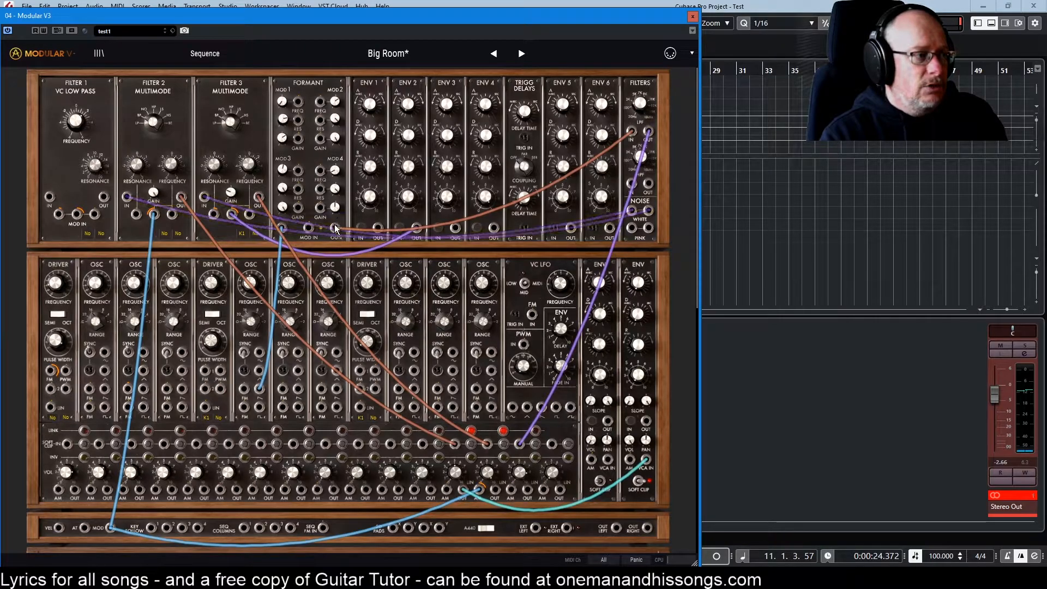
Try patching the formant filter's output straight into the mixer, and restore the connection from the noise low-pass filter's output.
drag(335, 228, 525, 424)
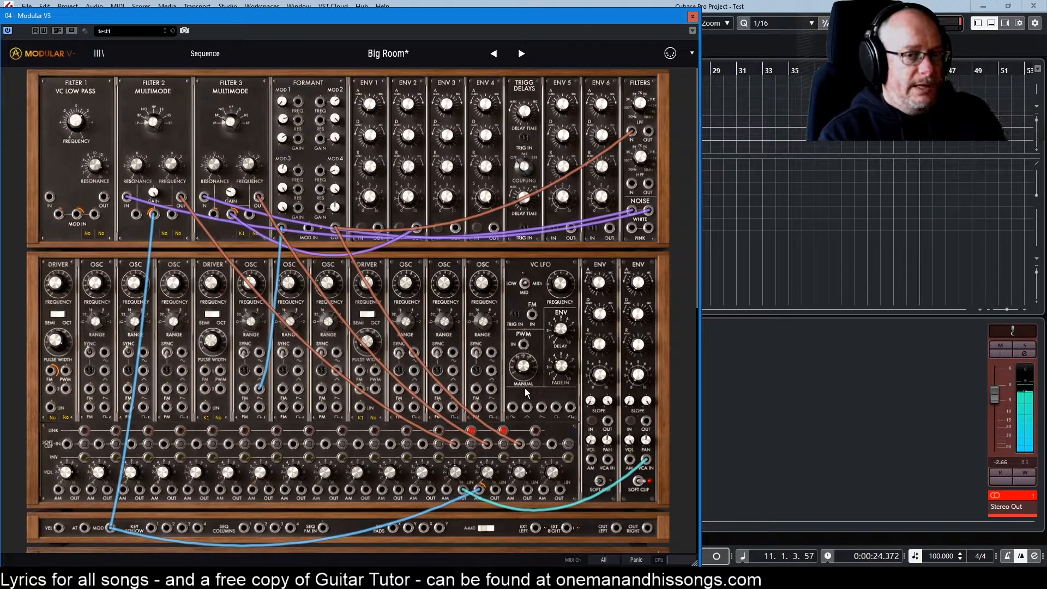
mouse_move(640, 104)
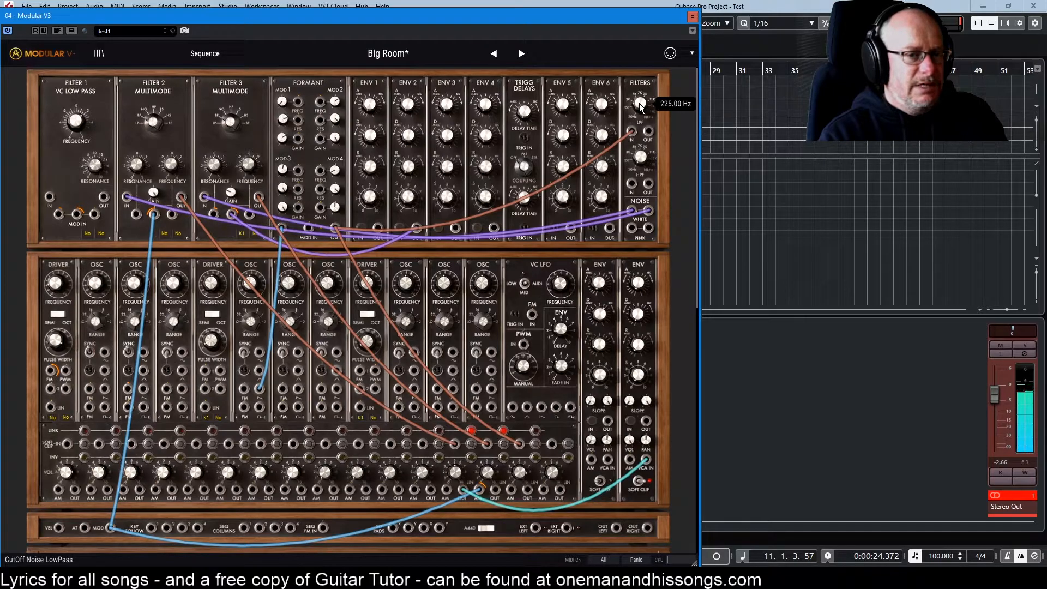
drag(649, 132, 519, 444)
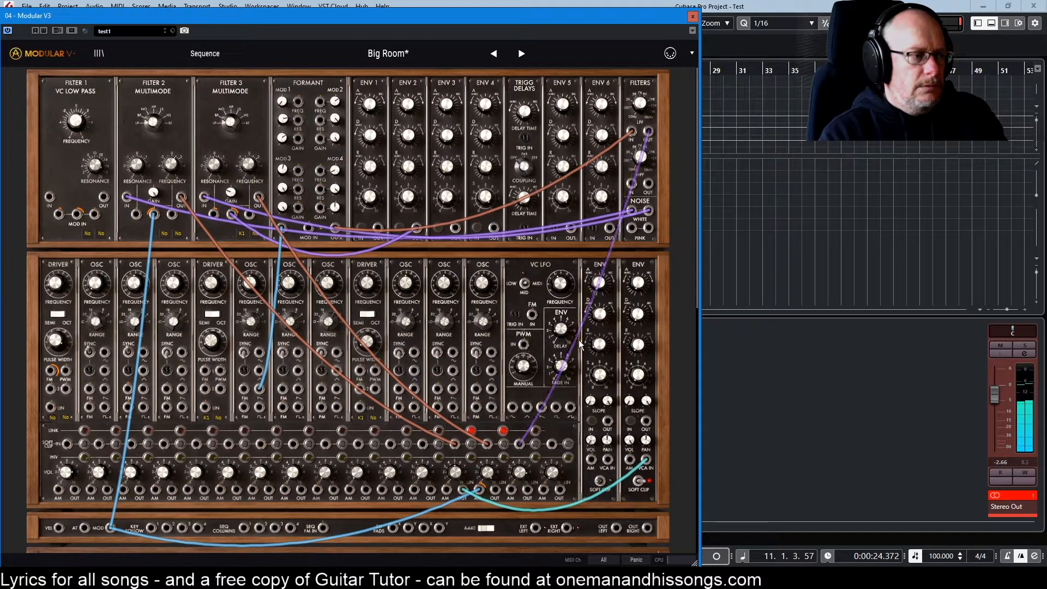
Test the noise low-pass filter's cutoff, and unplug Filter 3's output from the mixer and reconnect it.
mouse_move(642, 104)
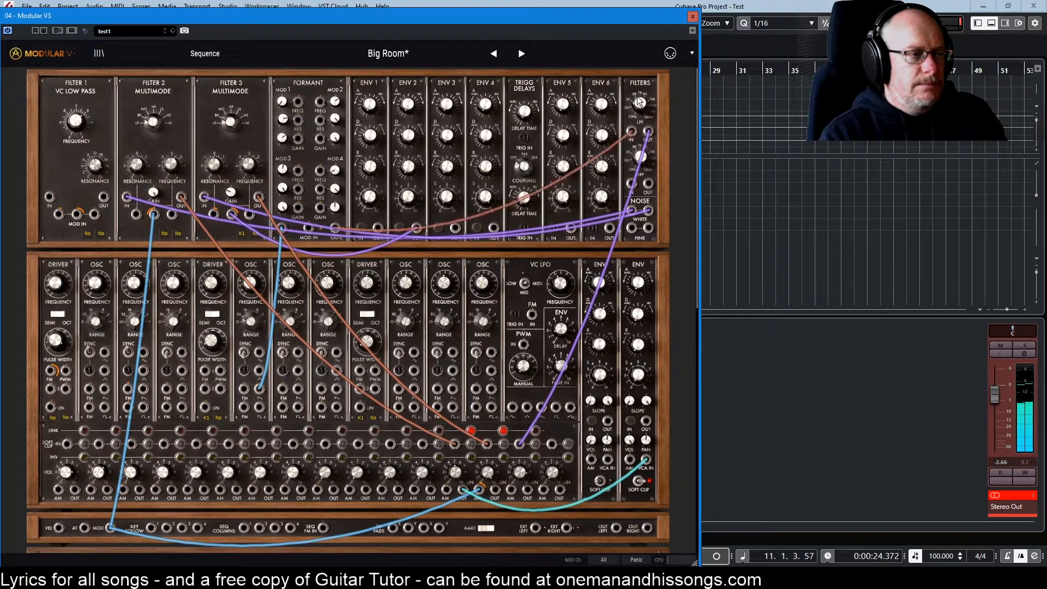
mouse_move(637, 97)
mouse_down()
mouse_move(637, 55)
mouse_move(637, 96)
mouse_up()
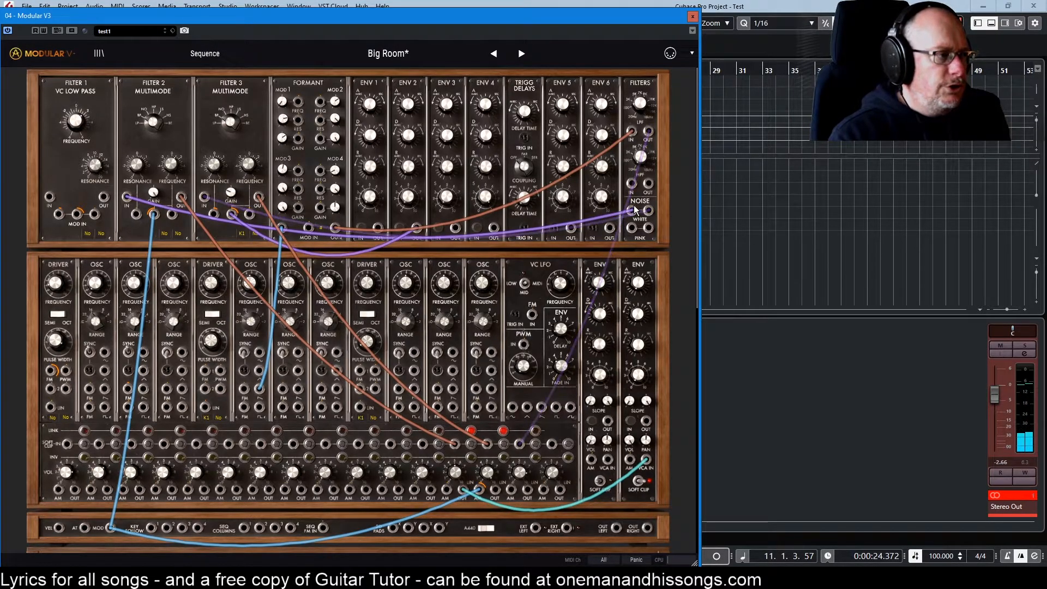
mouse_move(214, 169)
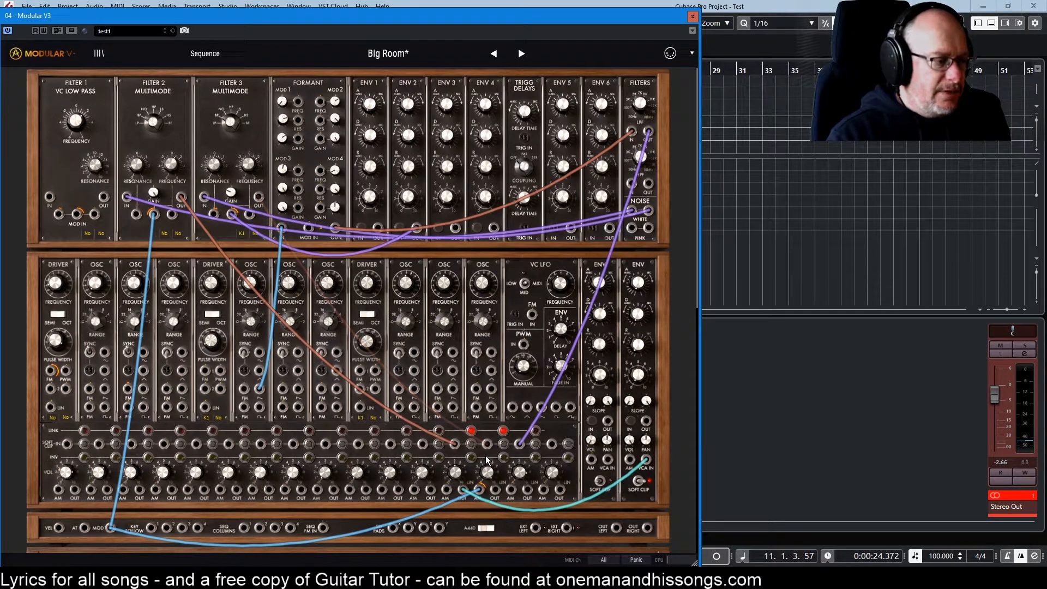
drag(486, 455, 487, 443)
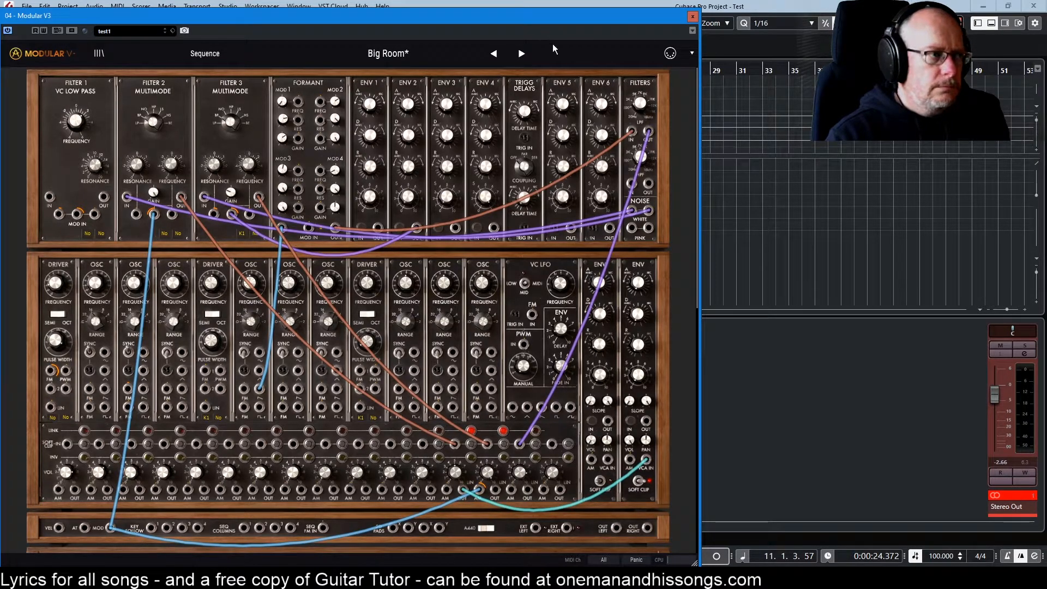
Reload the Big Room preset, and unplug Osc 4's output from the formant filter's input and reconnect it.
click(521, 54)
click(493, 53)
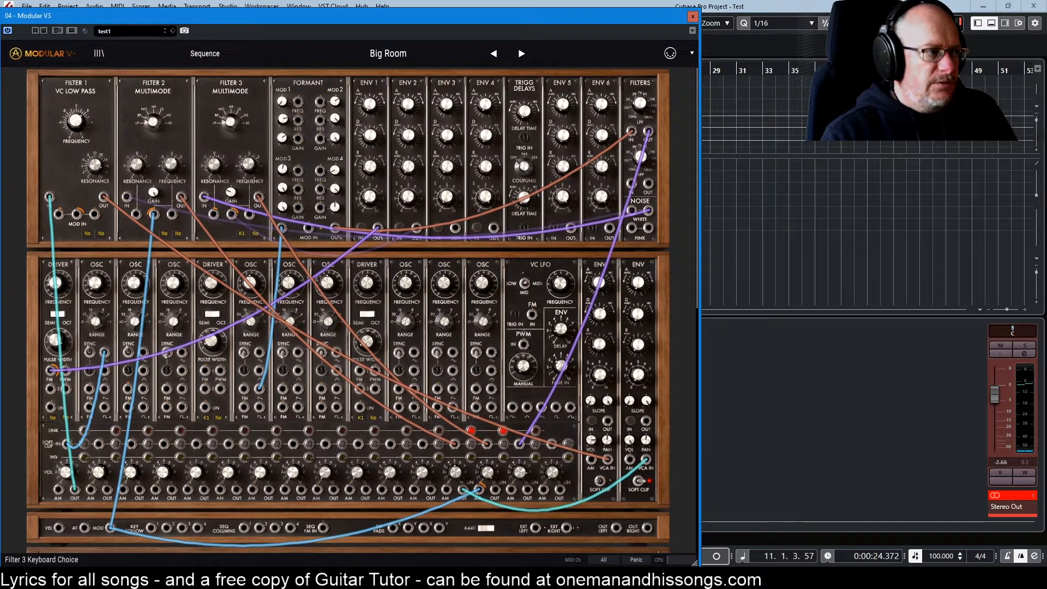
click(242, 235)
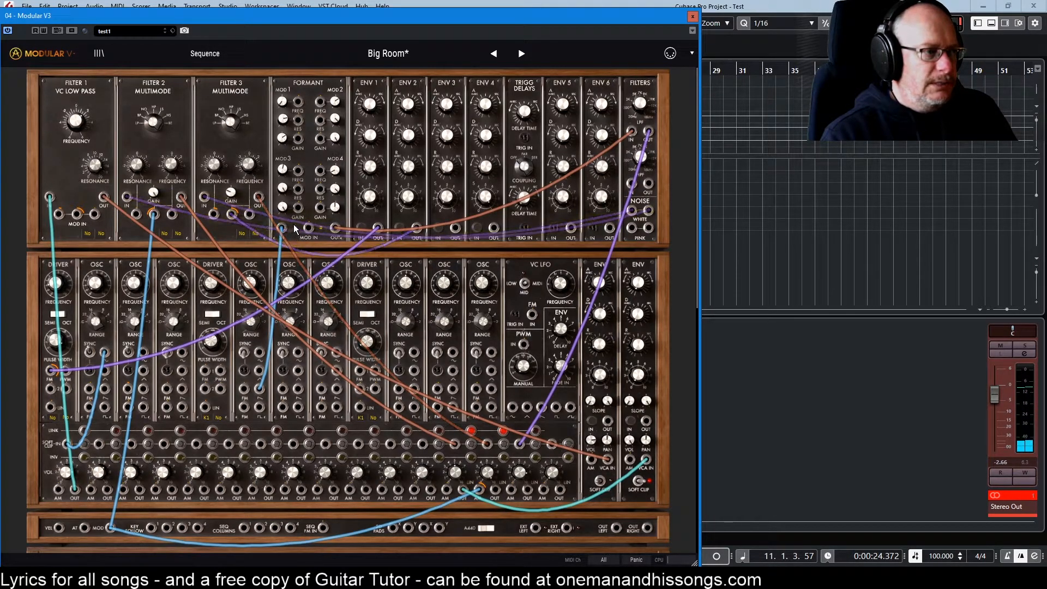
mouse_move(285, 214)
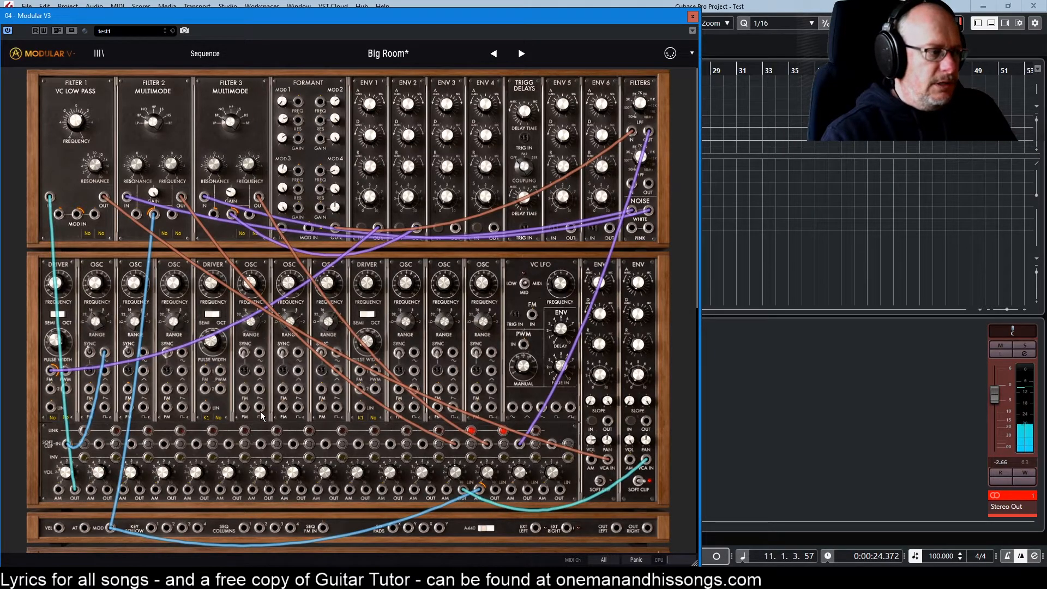
drag(260, 392, 283, 232)
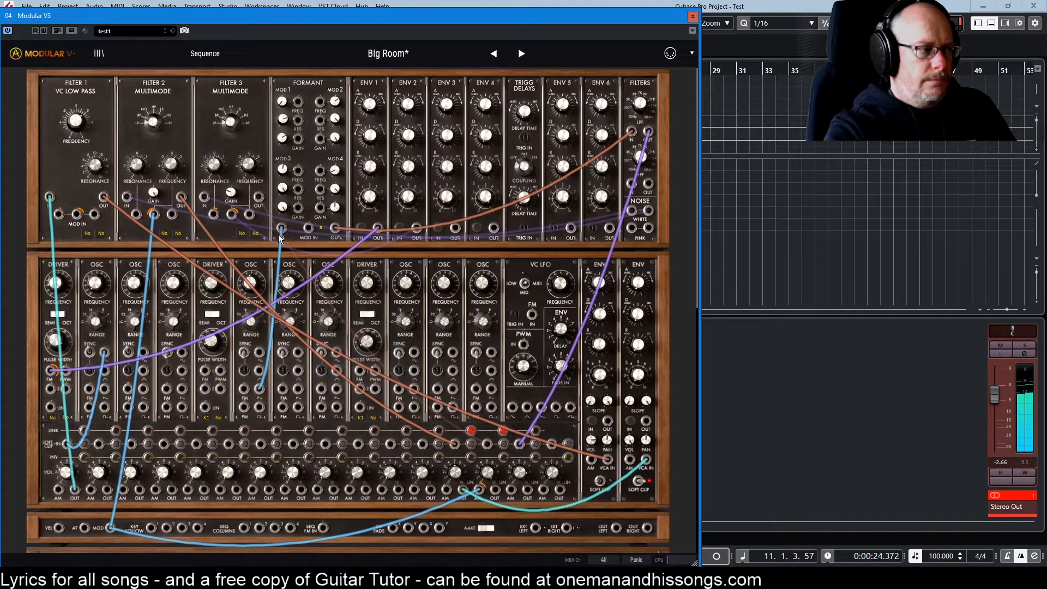
Check which trigger sources are assigned to VCA 2, VCA 1, Envelope 2 and Envelope 1.
click(634, 424)
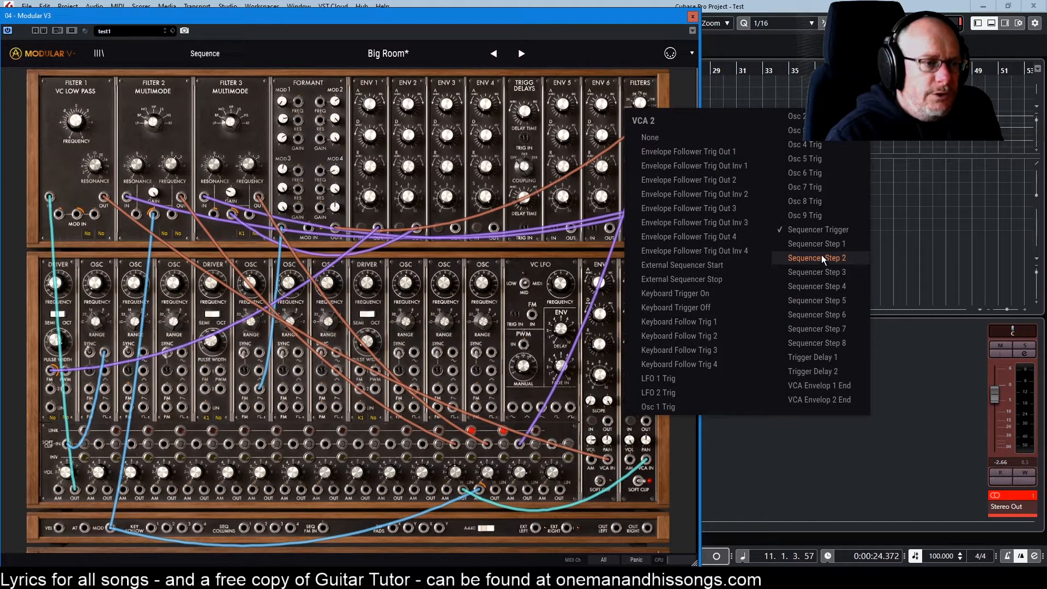
click(590, 421)
click(774, 243)
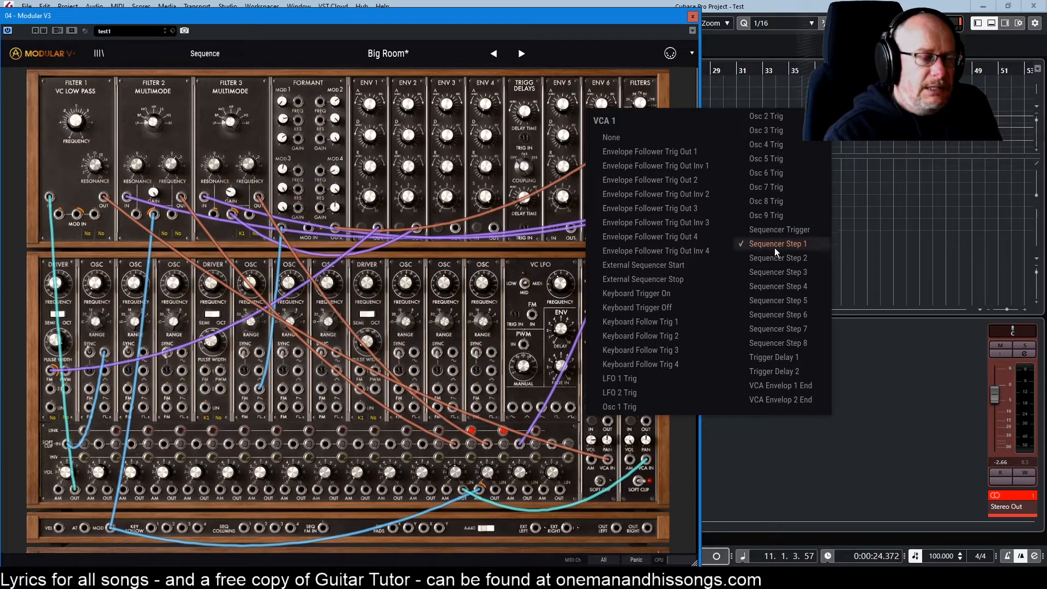
click(581, 432)
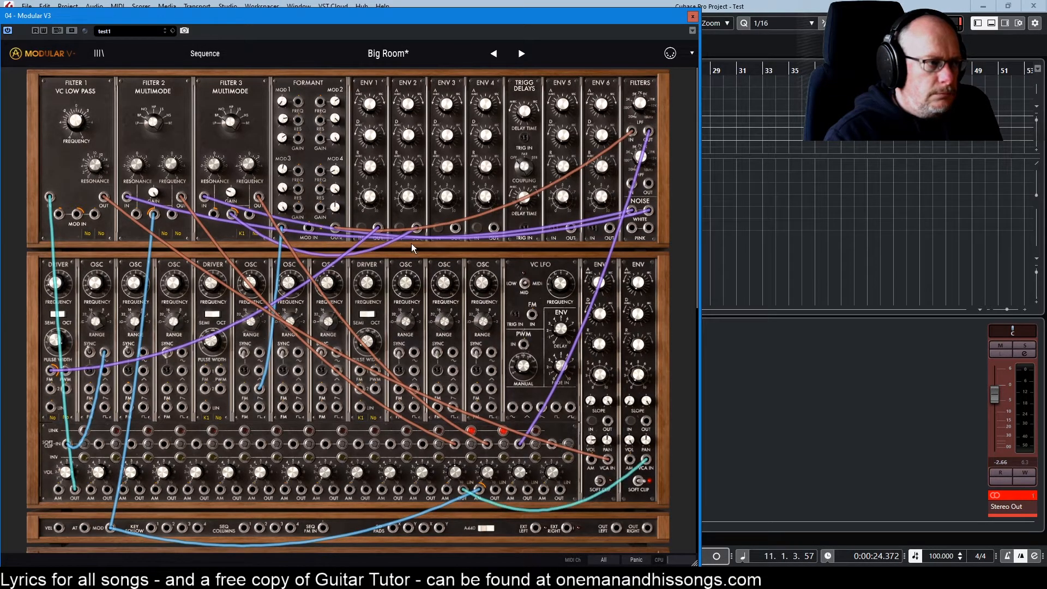
click(397, 226)
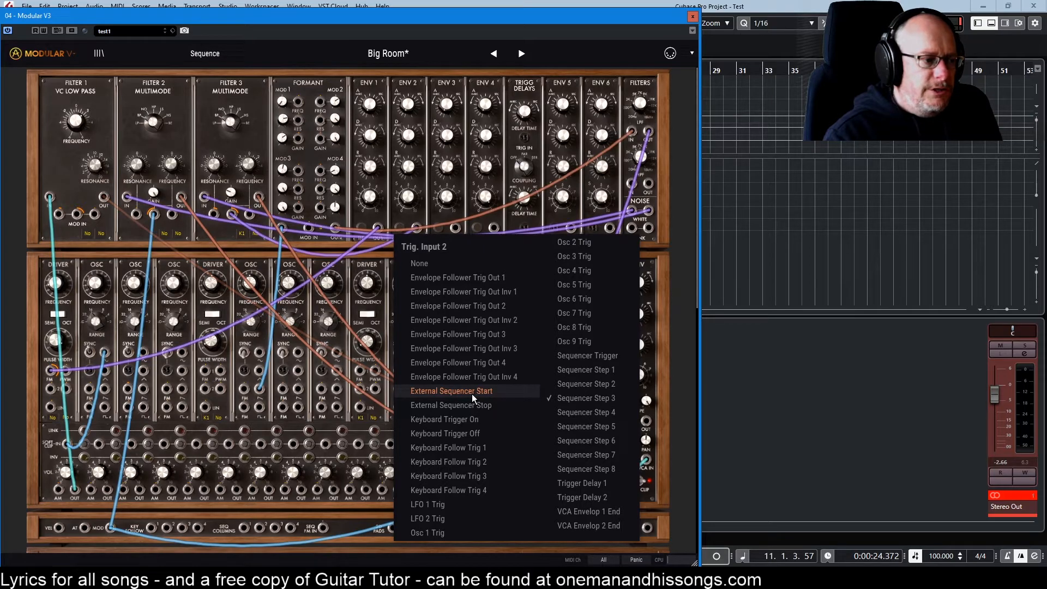
click(361, 227)
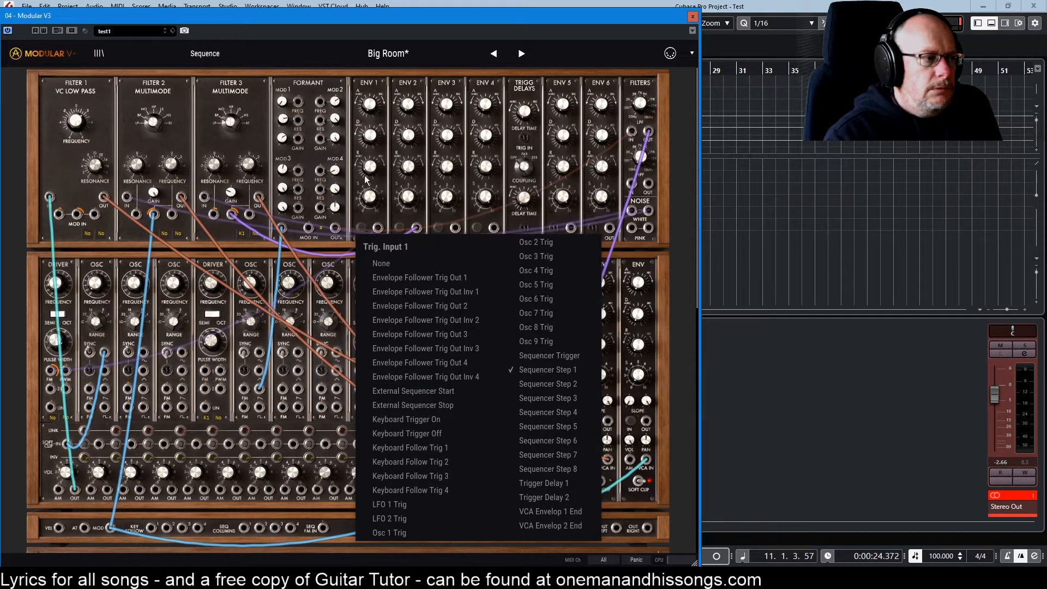
click(384, 208)
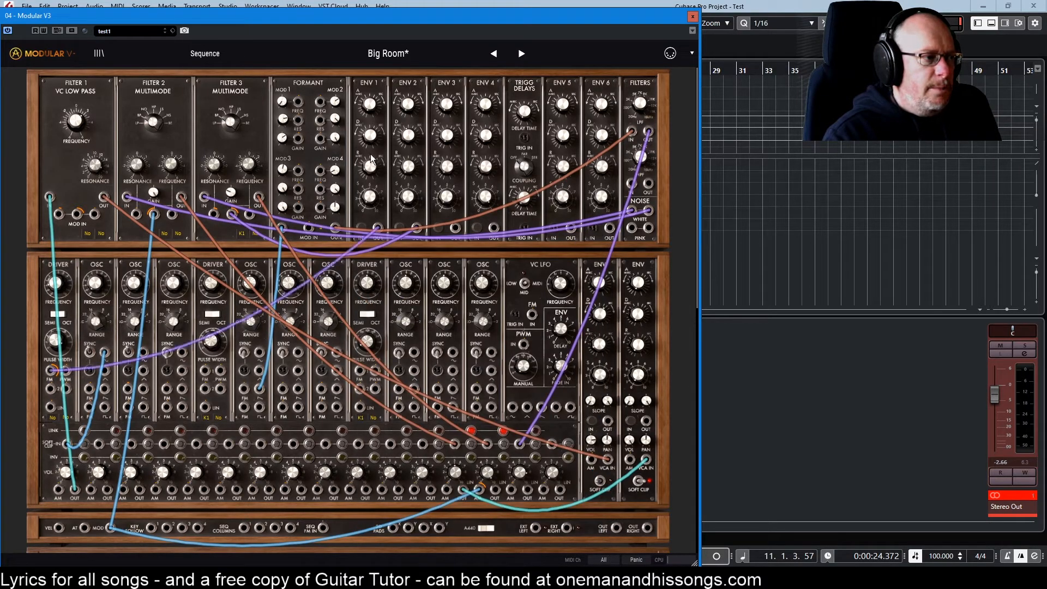